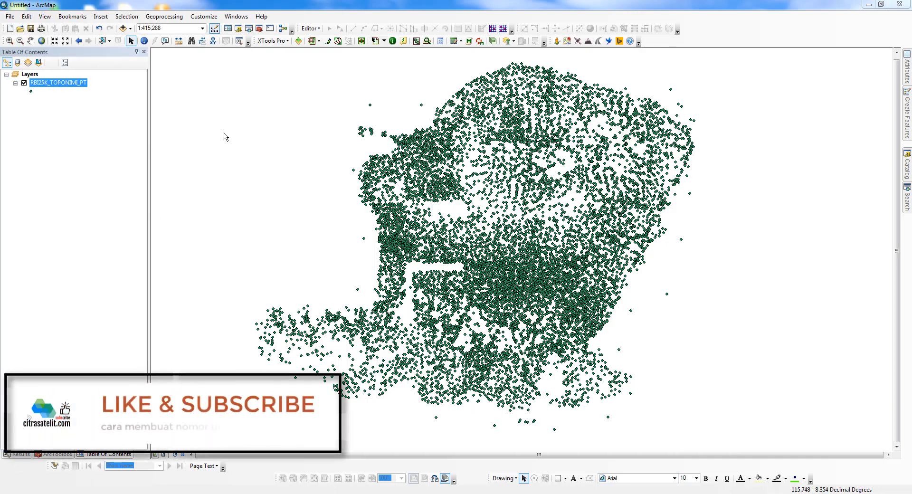
- Open the attribute table of the RBI25K_TOPONIMI_PT layer
right_click(62, 84)
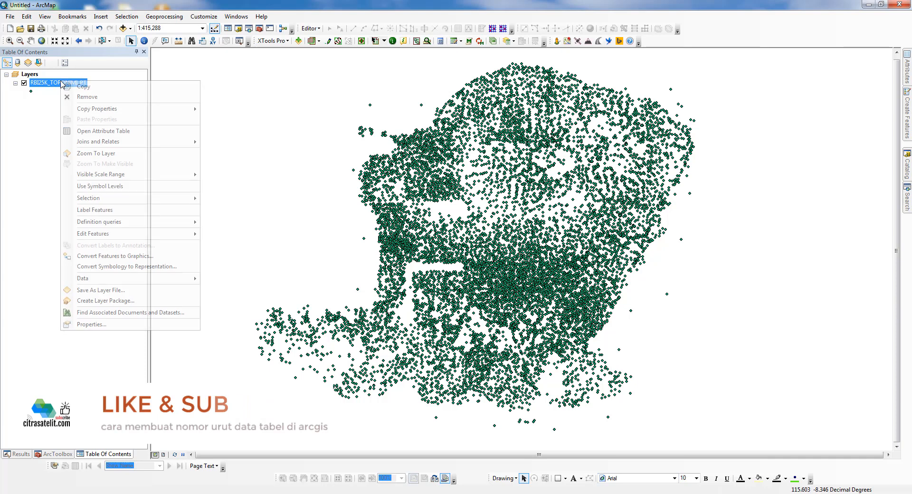
left_click(115, 131)
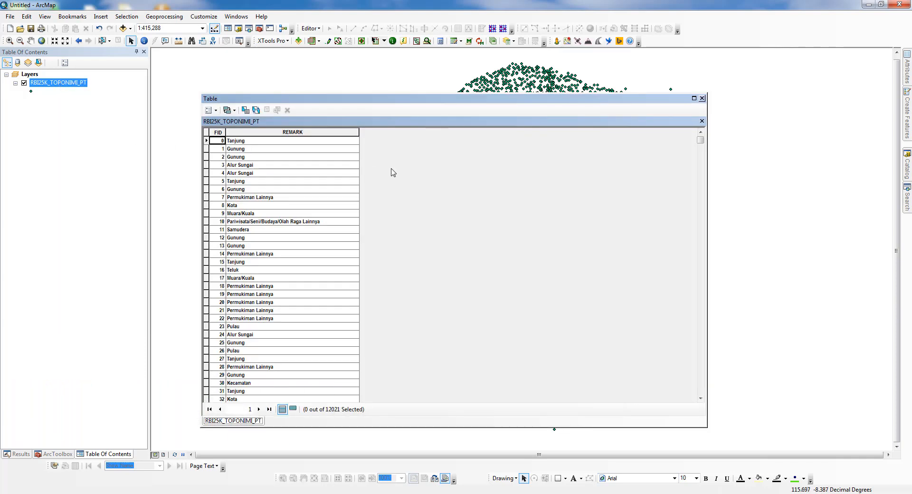
scroll(393, 173, "up", 4)
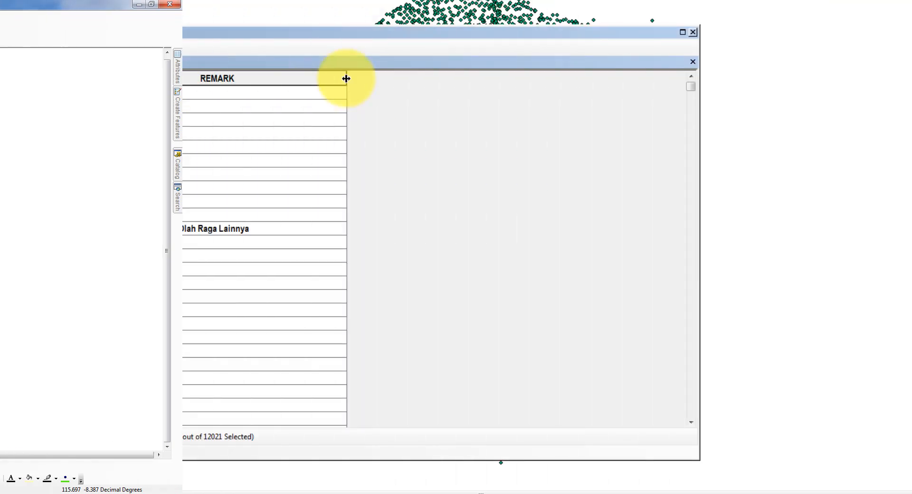
- Add a Short Integer field named NEW_ID_1 to the attribute table
left_click(53, 47)
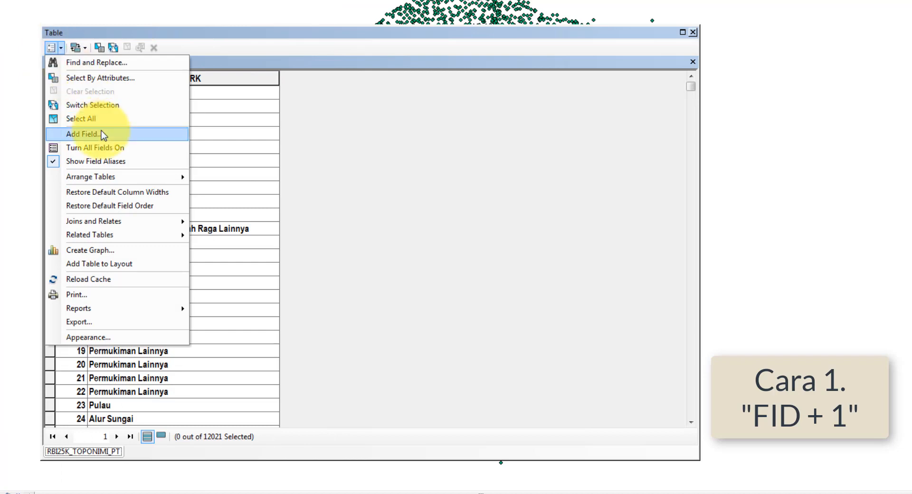
left_click(71, 133)
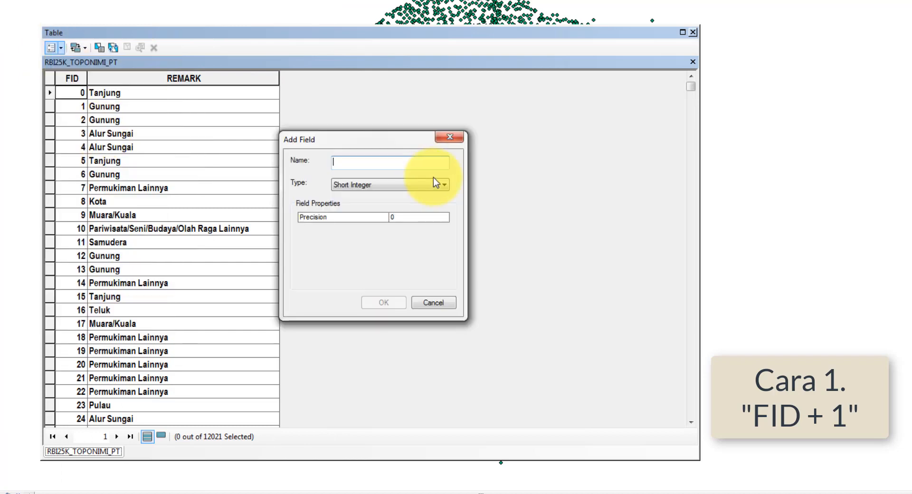
type("NEW")
key("BackSpace")
key("BackSpace")
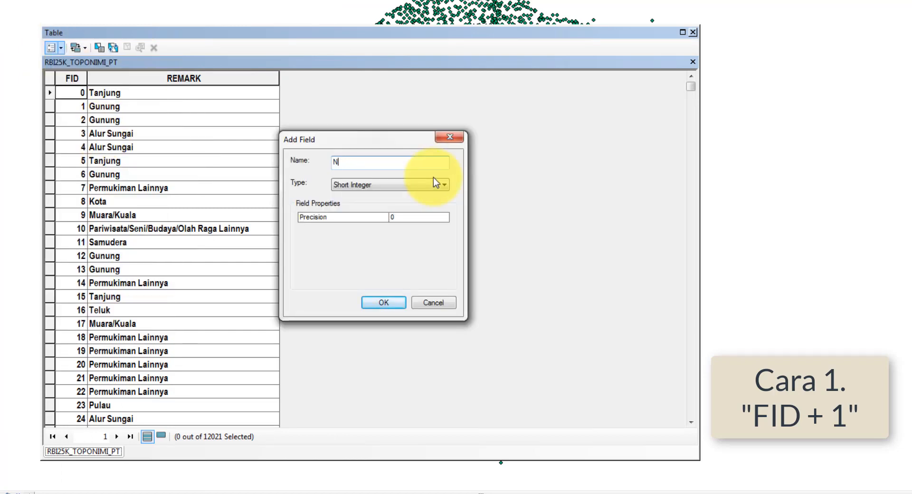
type("EW_ID_1")
left_click(433, 183)
left_click(362, 198)
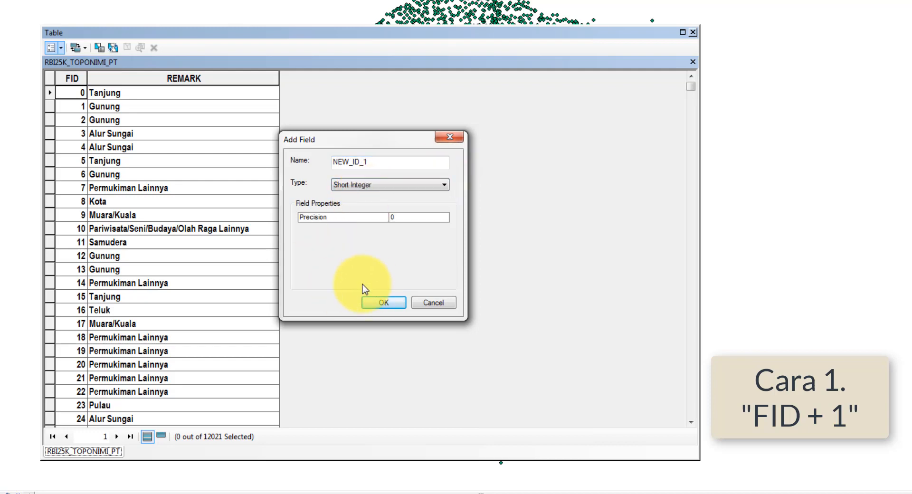
left_click(383, 303)
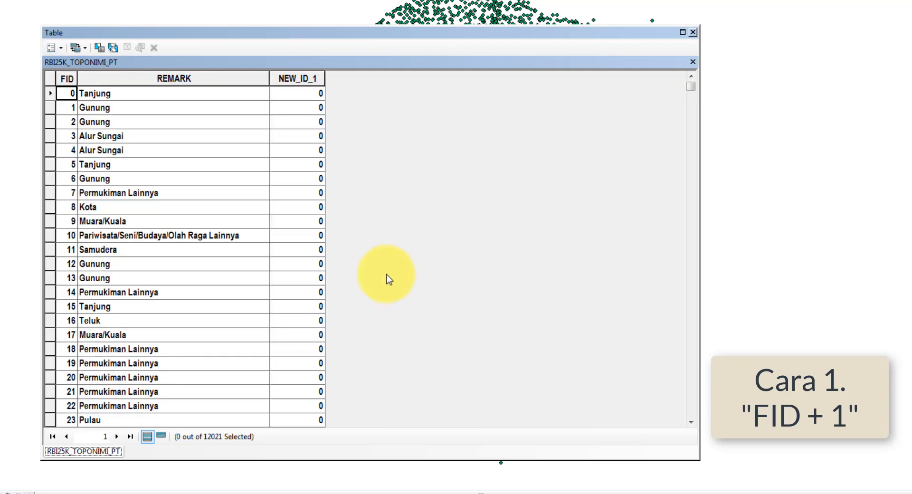
- Calculate the NEW_ID_1 field with the VB Script expression [FID] + 1
left_click(295, 79)
right_click(296, 80)
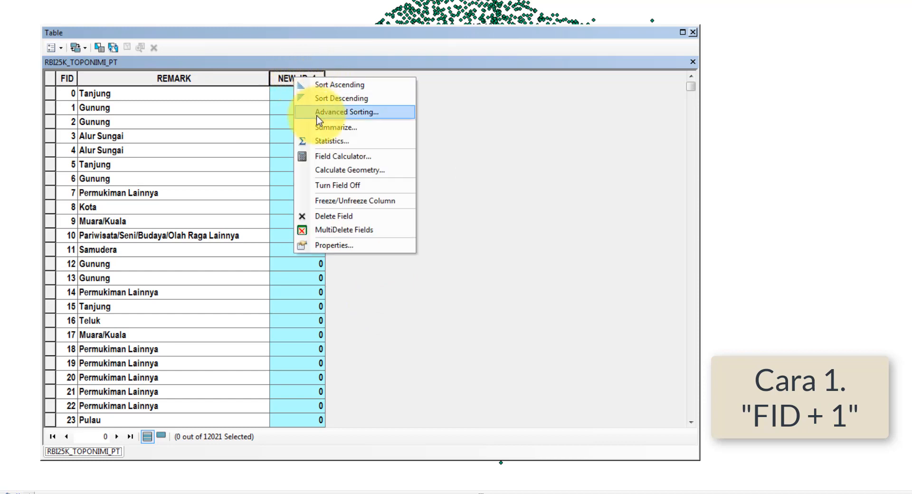
left_click(402, 159)
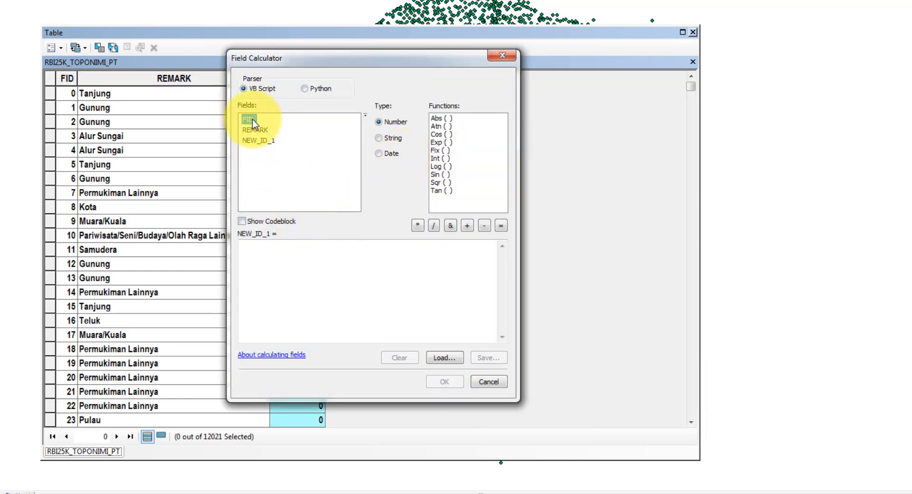
double_click(252, 119)
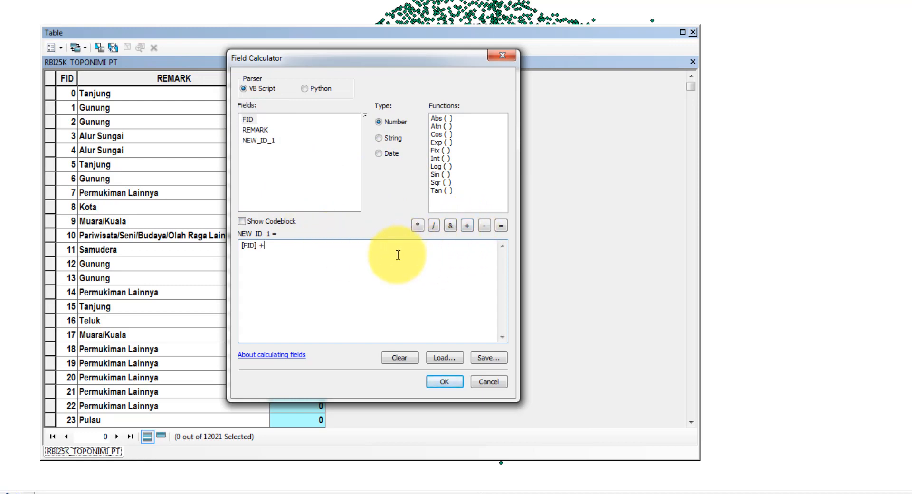
type("1")
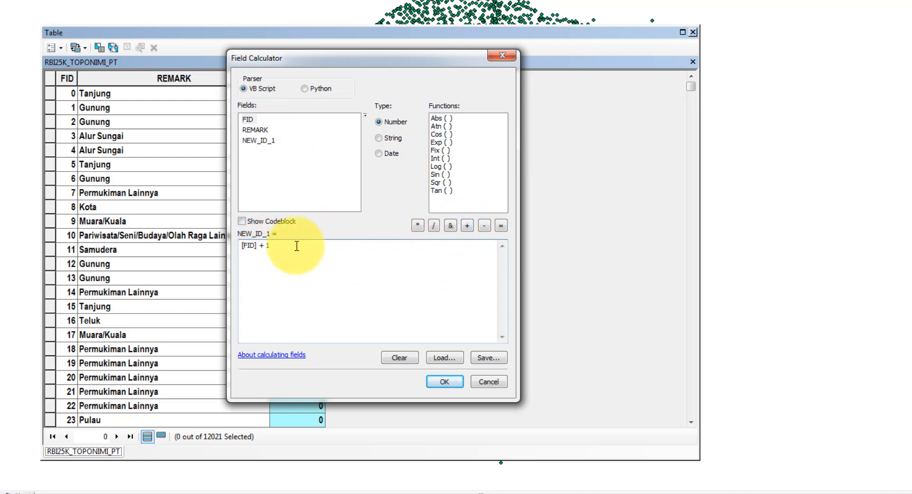
left_click(451, 382)
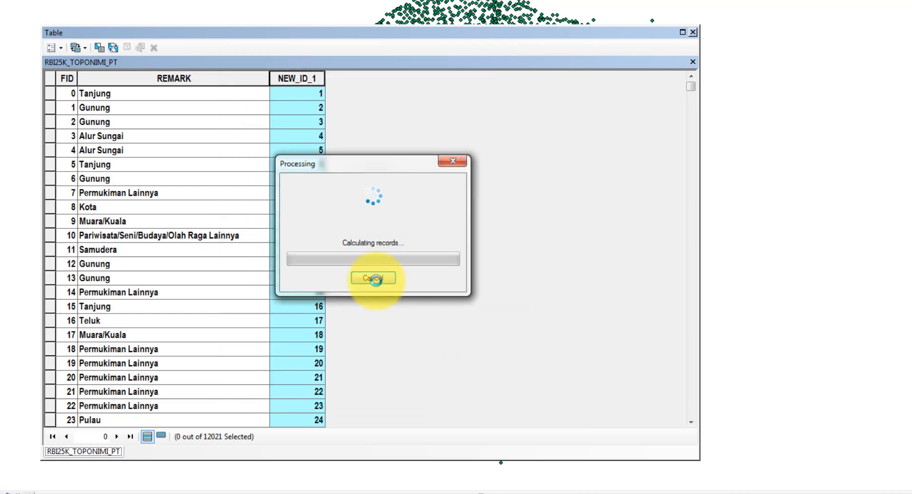
key("Down")
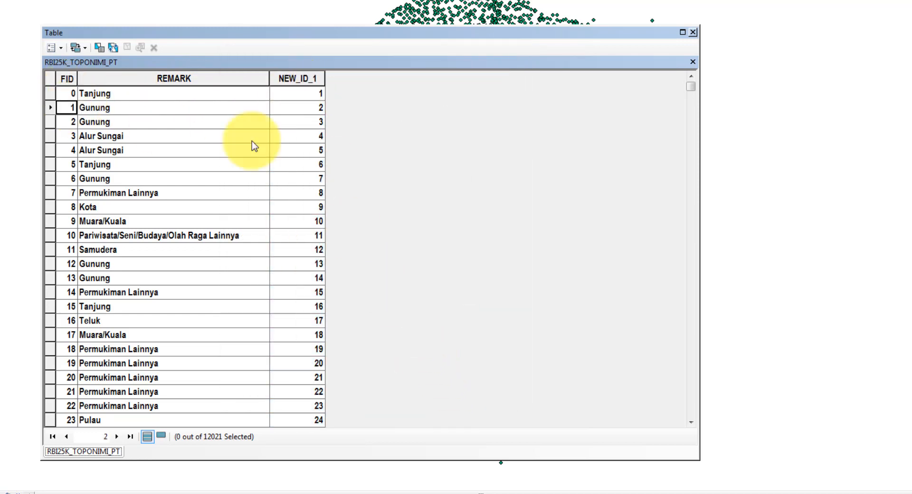
left_click(311, 109)
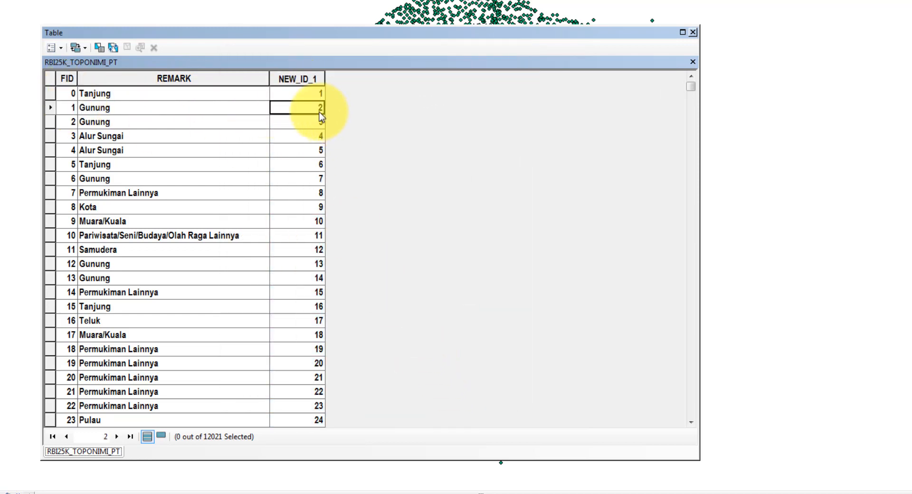
- Add a Short Integer field named NEW_ID_2 to the attribute table
left_click(55, 47)
left_click(112, 138)
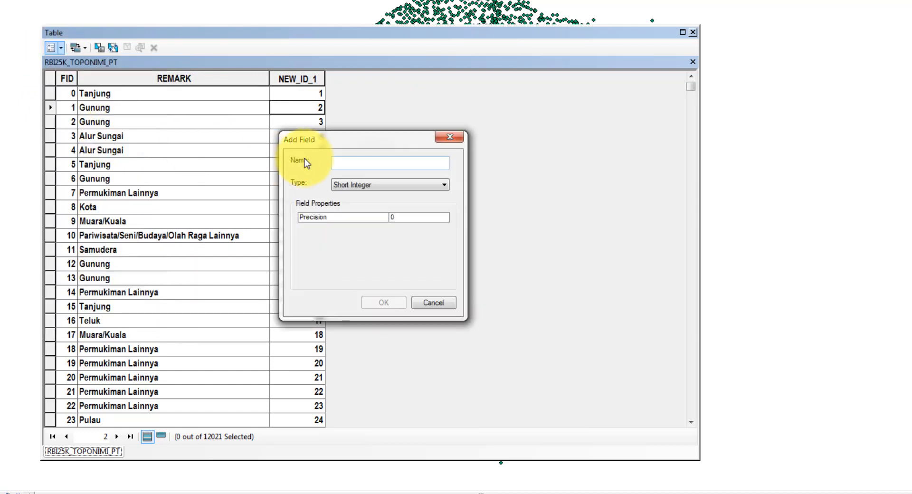
type("NEW_ID_")
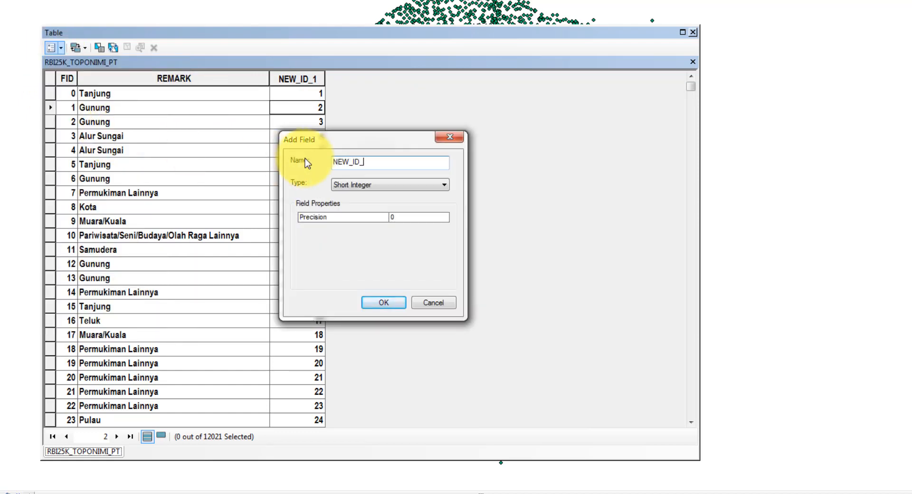
type("2")
left_click(372, 187)
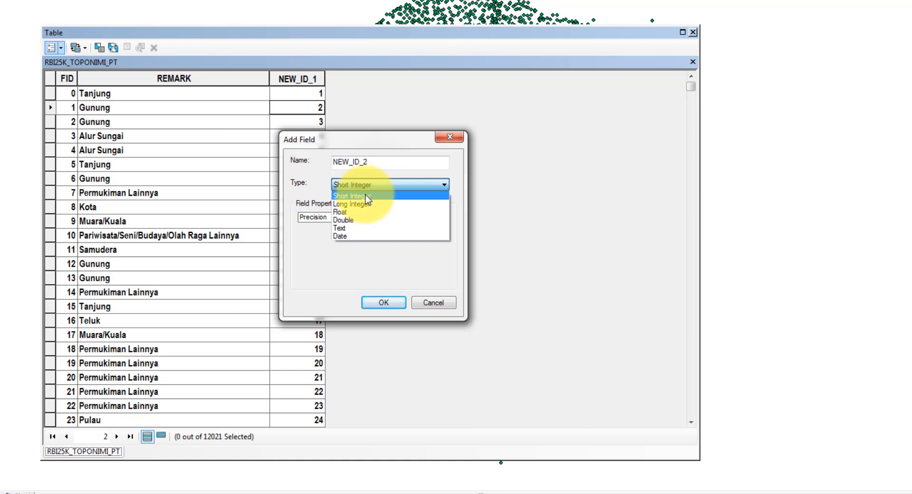
left_click(366, 196)
left_click(382, 301)
- Open the Field Calculator for NEW_ID_2, set the parser to Python and clear the existing expression
left_click(352, 82)
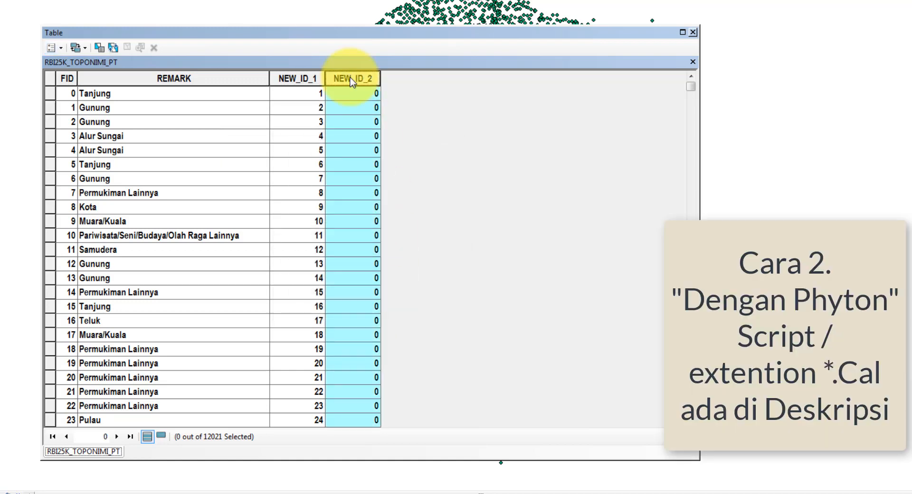
right_click(352, 82)
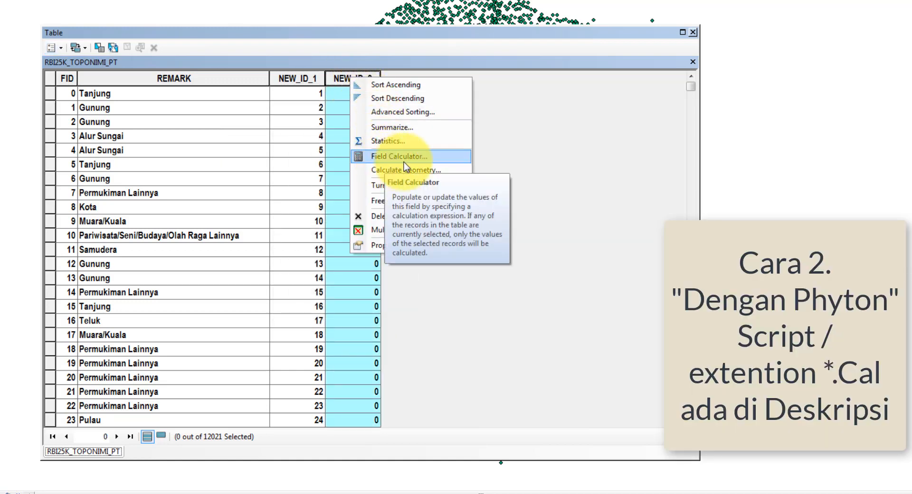
left_click(416, 159)
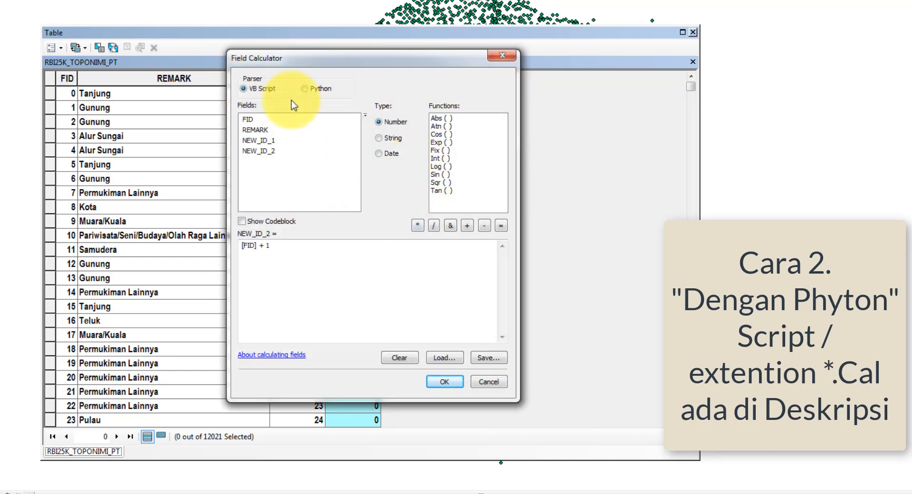
left_click(305, 89)
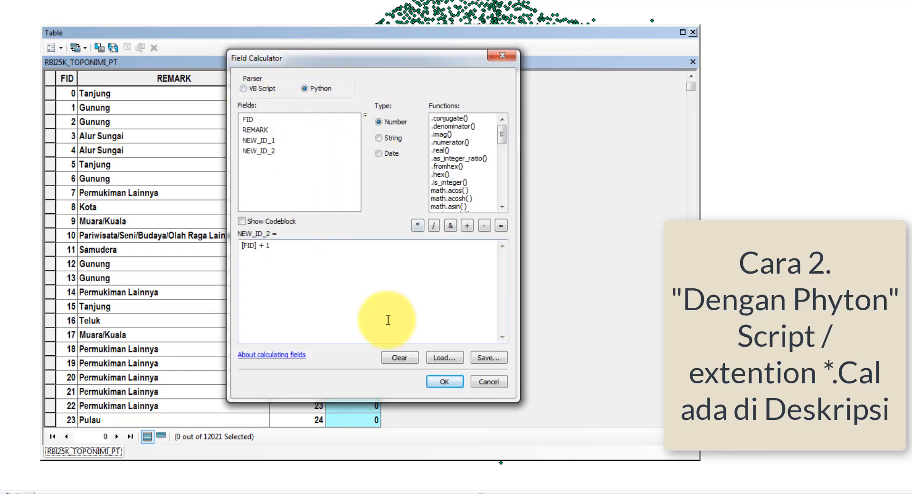
left_click_drag(241, 245, 271, 246)
left_click(399, 358)
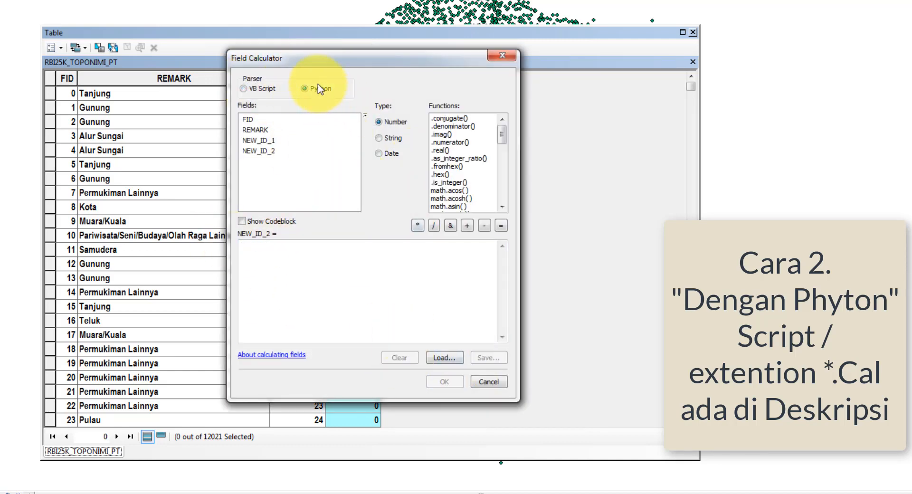
- Load the expression file Nomor Urut.cal and calculate NEW_ID_2 with its autoIncrement() function
left_click(449, 361)
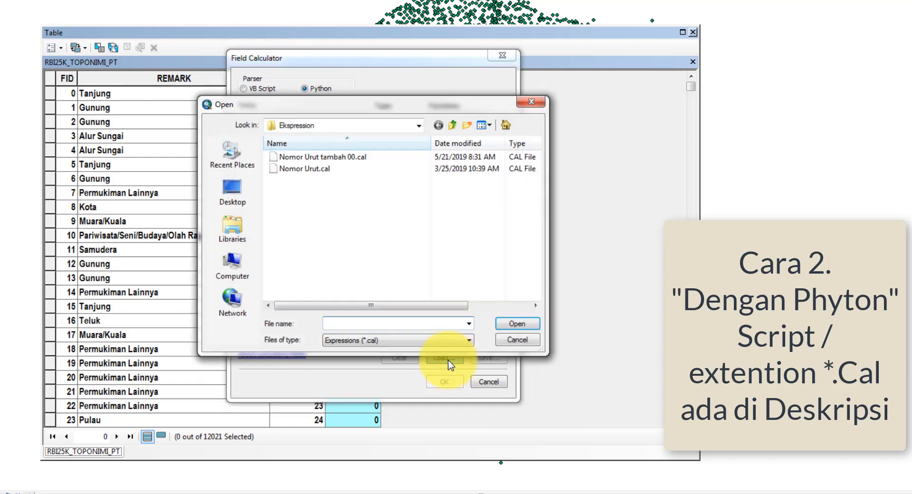
left_click(335, 169)
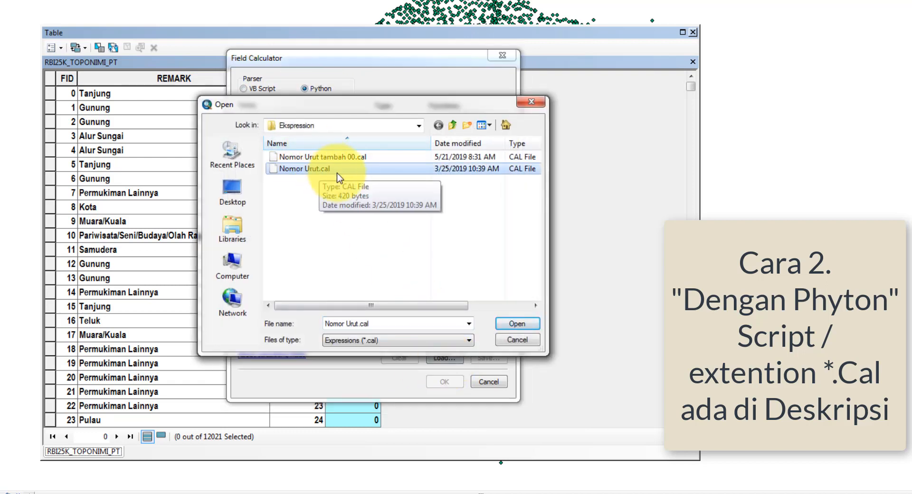
left_click(507, 326)
key("Down")
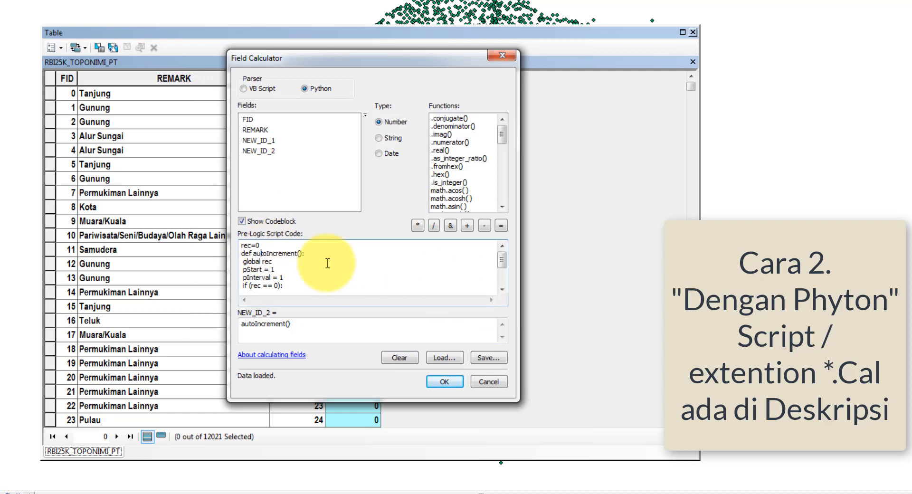
key("Down")
key("Down")
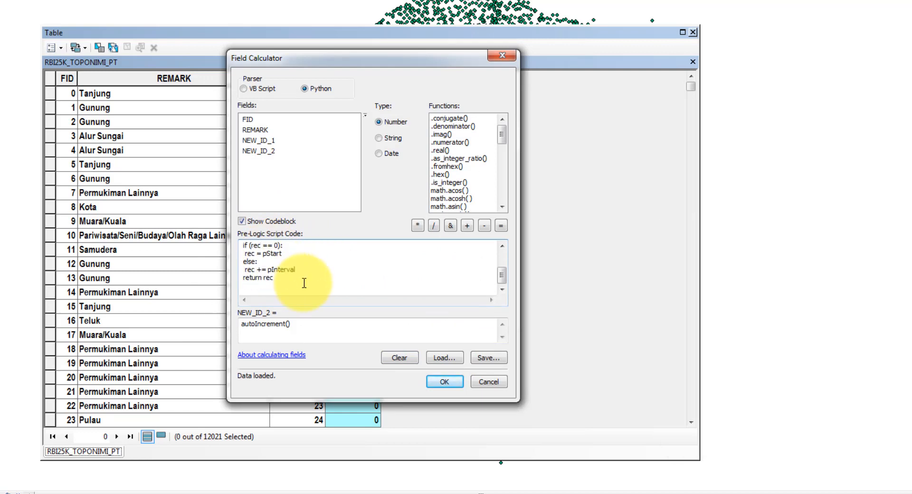
scroll(323, 276, "up", 2)
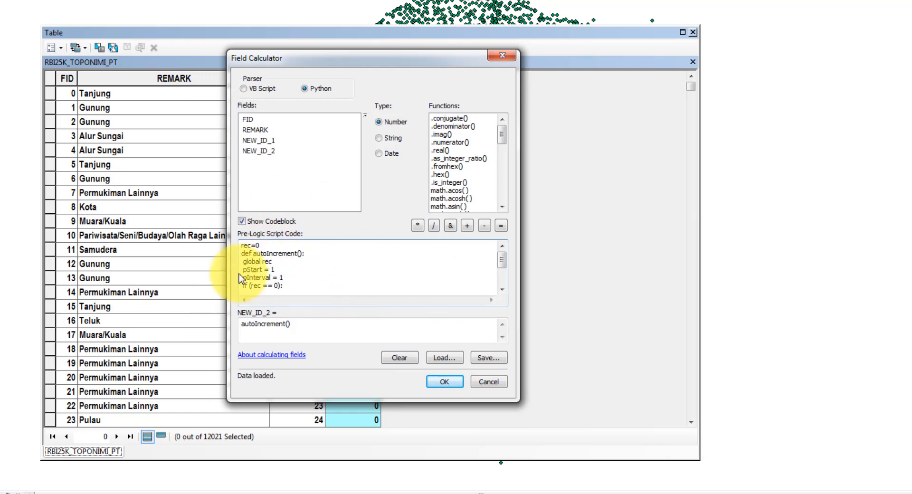
left_click(441, 383)
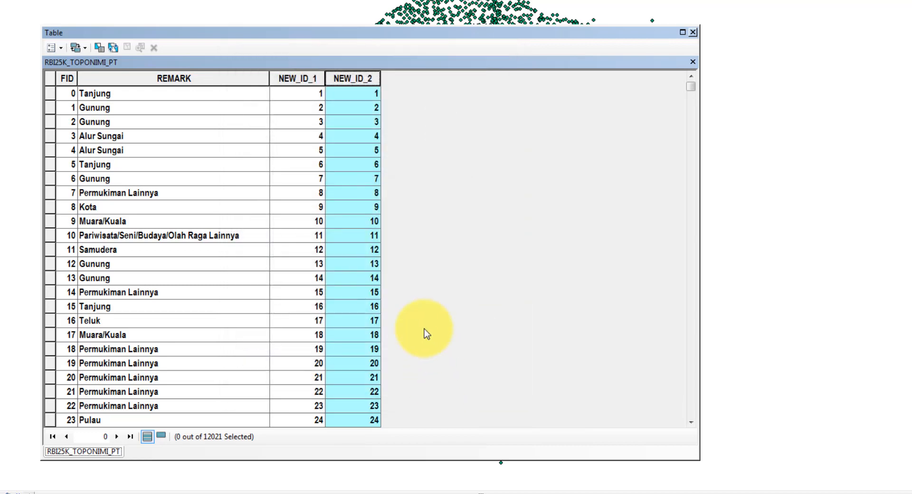
mouse_move(362, 95)
left_mouse_down()
mouse_move(364, 278)
mouse_move(352, 204)
mouse_move(354, 95)
left_mouse_up()
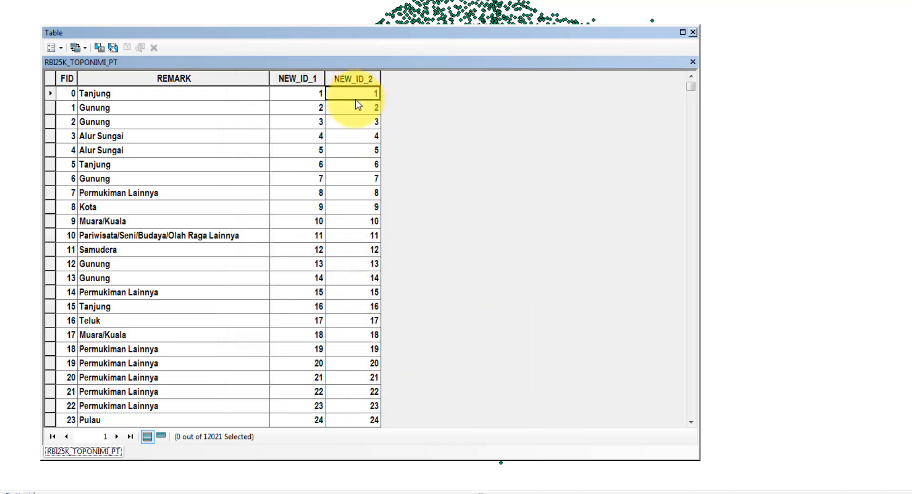
- Add a Long Integer field named NEW_ID_3 to the attribute table
left_click(61, 48)
left_click(109, 136)
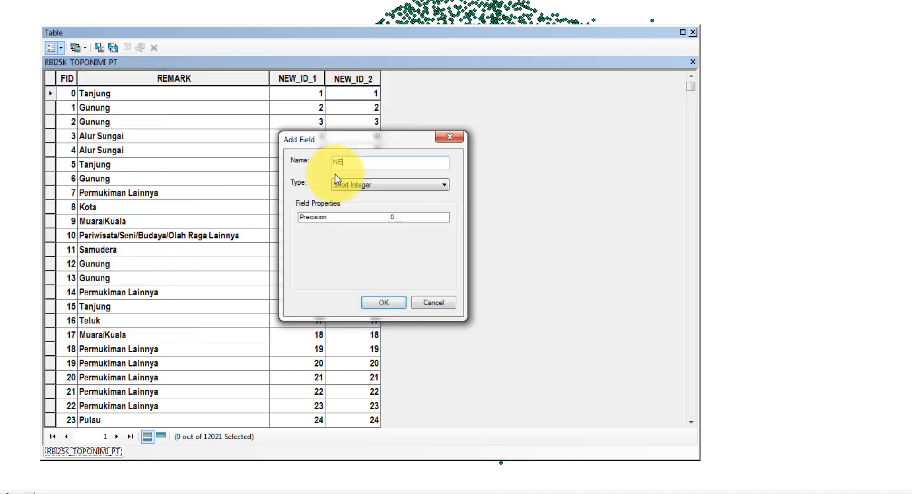
type("NEW_ID_3")
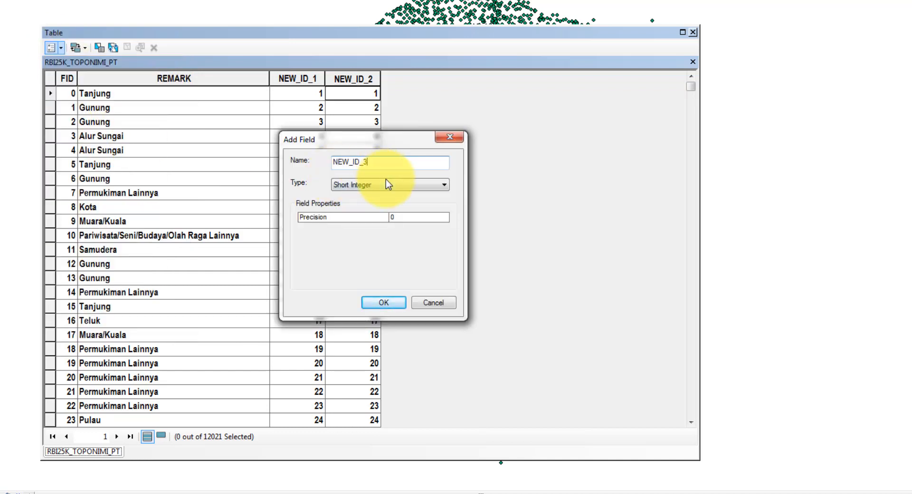
left_click(386, 181)
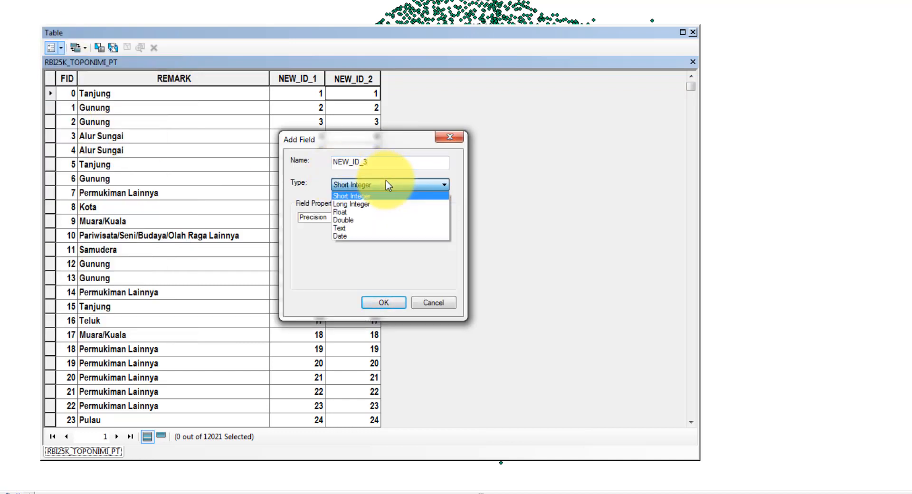
left_click(360, 204)
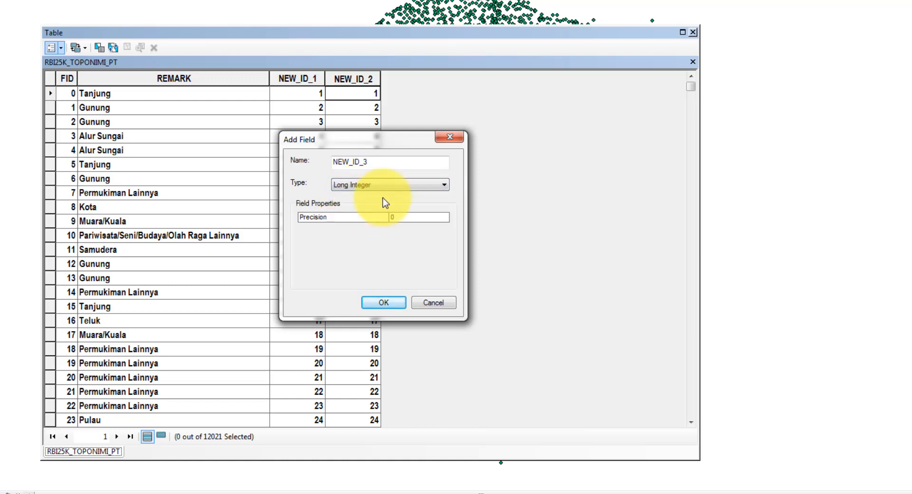
left_click(377, 304)
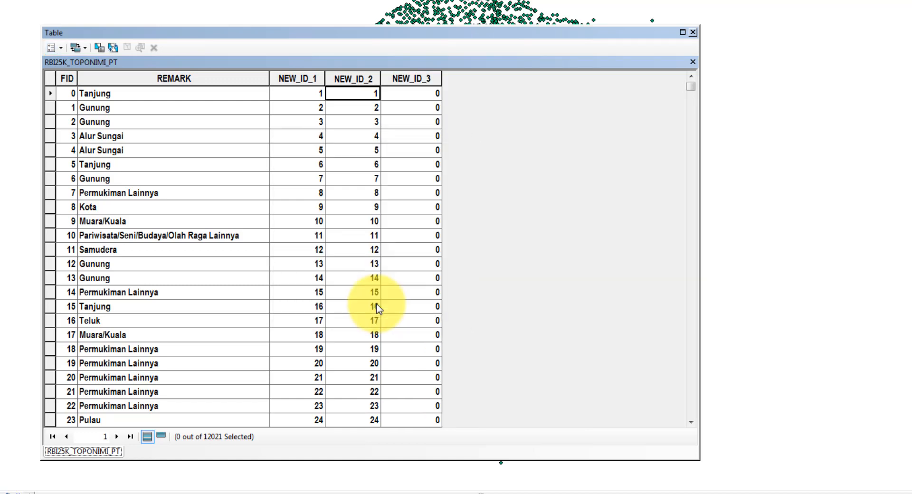
- Open the Field Calculator for NEW_ID_3, clear the existing expression and keep the Python parser
left_click(411, 80)
right_click(405, 83)
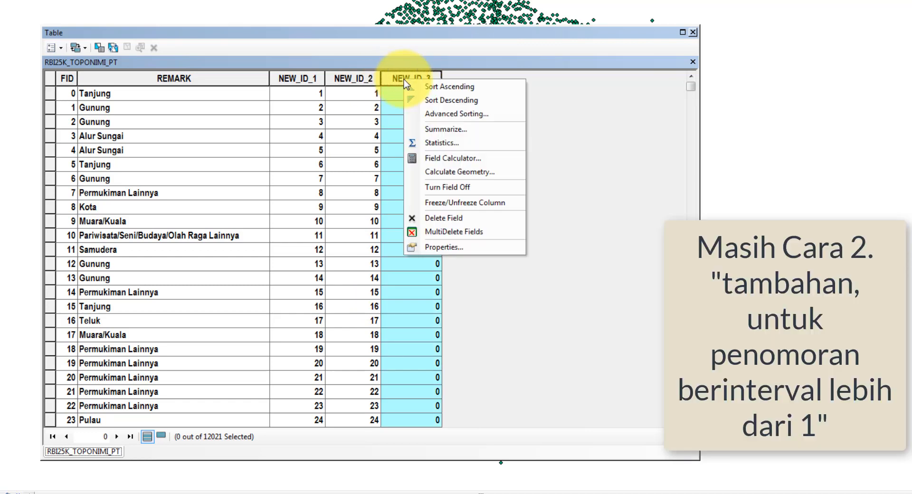
left_click(522, 156)
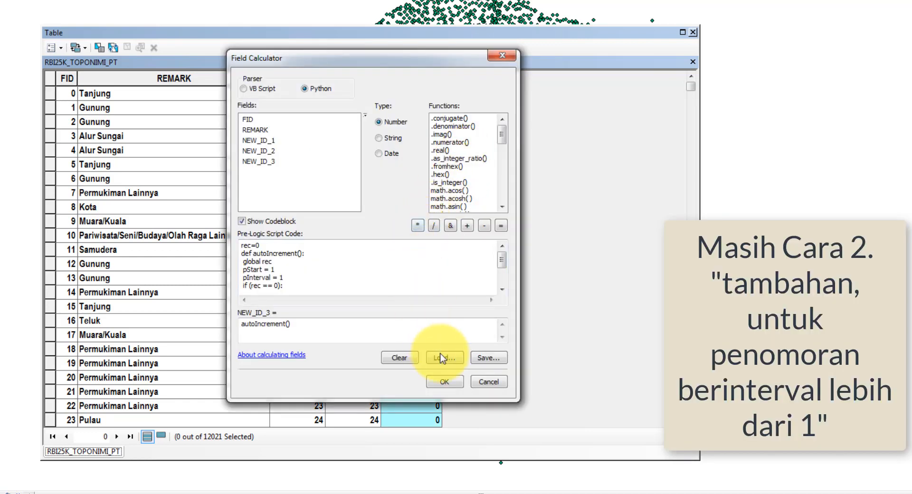
left_click(397, 357)
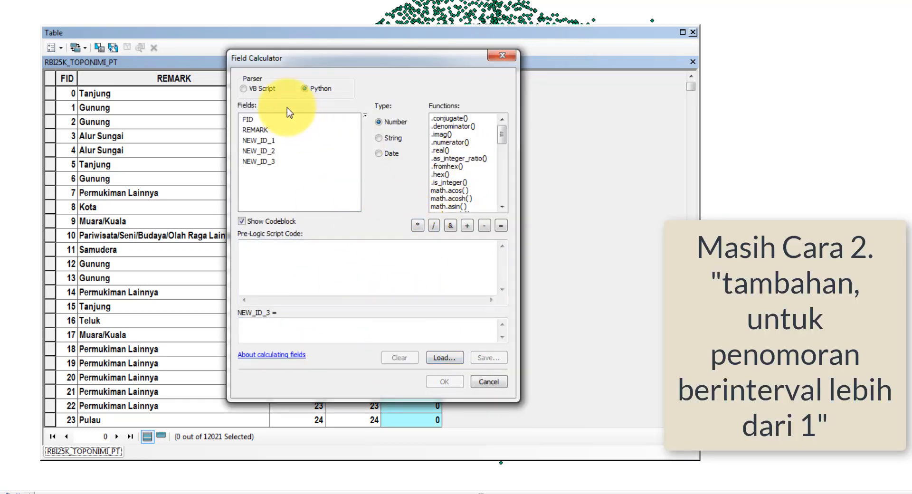
left_click(244, 89)
left_click(305, 88)
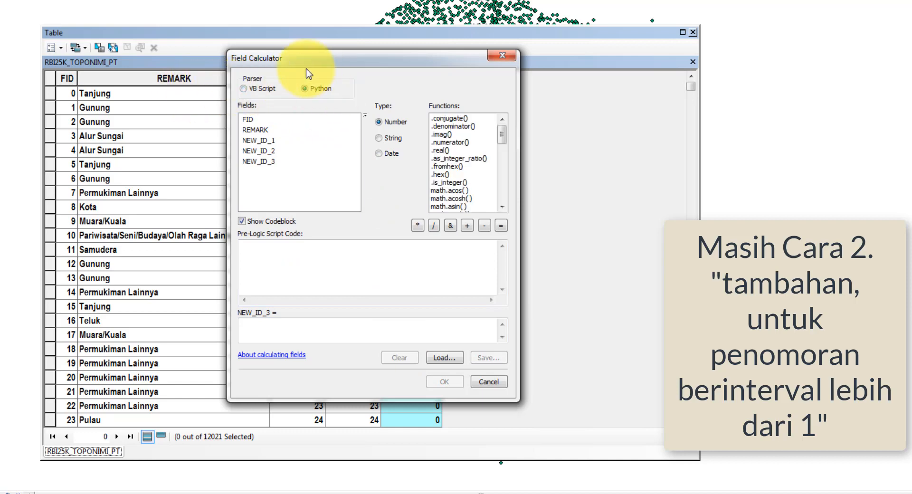
left_click(438, 357)
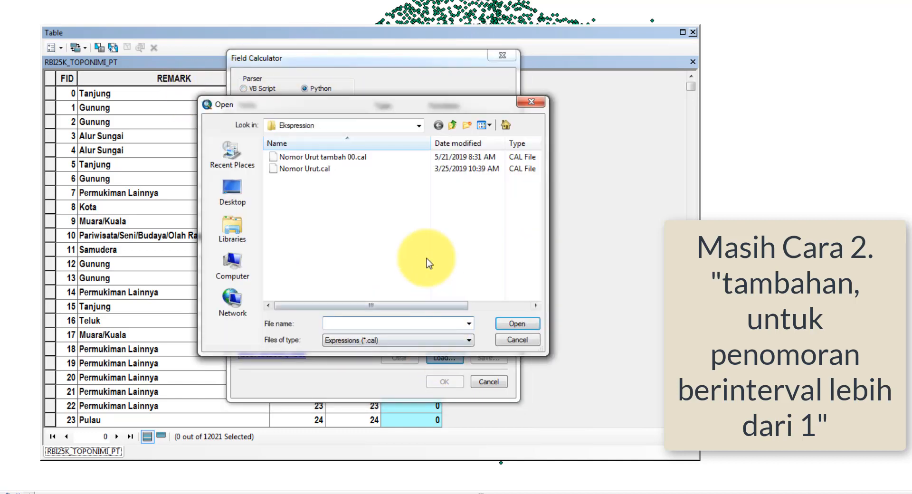
left_click(357, 158)
left_click(511, 325)
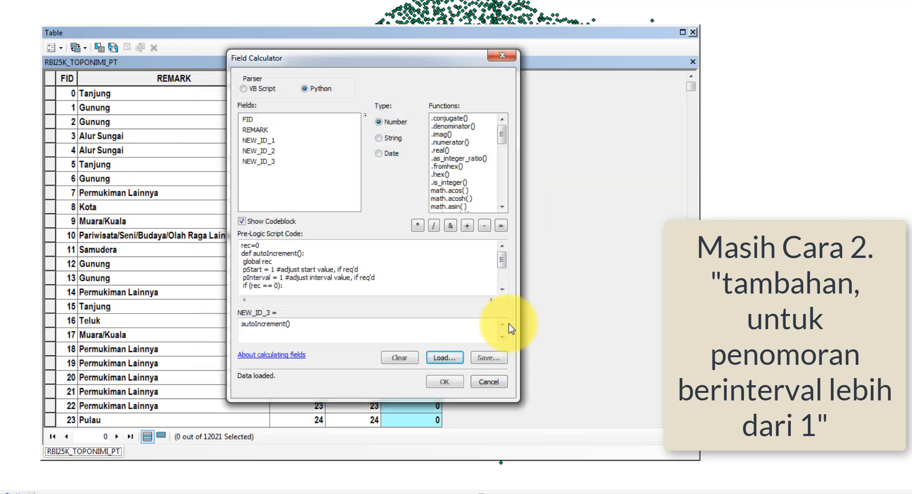
scroll(347, 256, "down", 2)
scroll(340, 253, "up", 2)
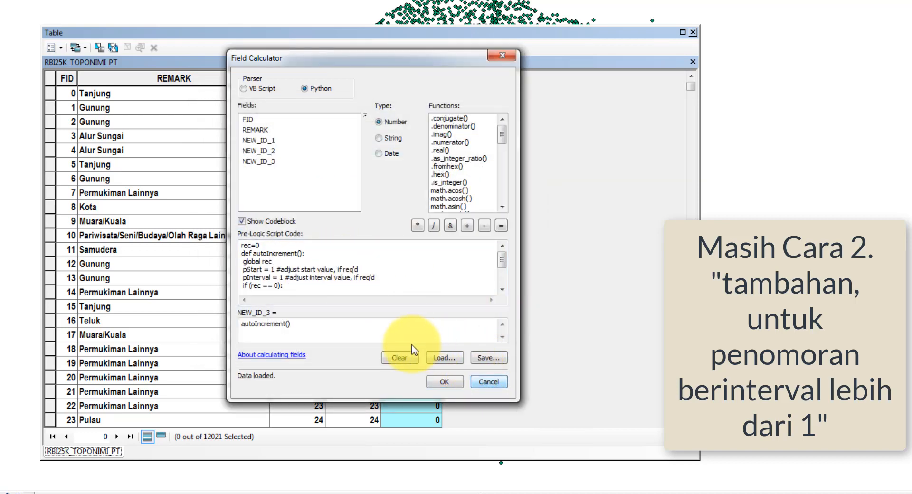
left_click(399, 357)
- Load the expression file Nomor Urut.cal, set pStart and pInterval to 10 in the script, and calculate NEW_ID_3
left_click(444, 358)
left_click(325, 164)
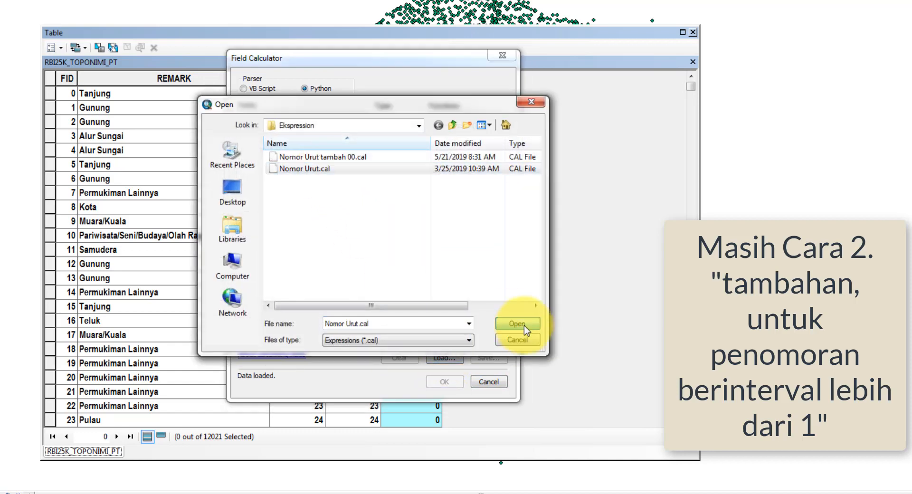
left_click(520, 326)
left_click(277, 273)
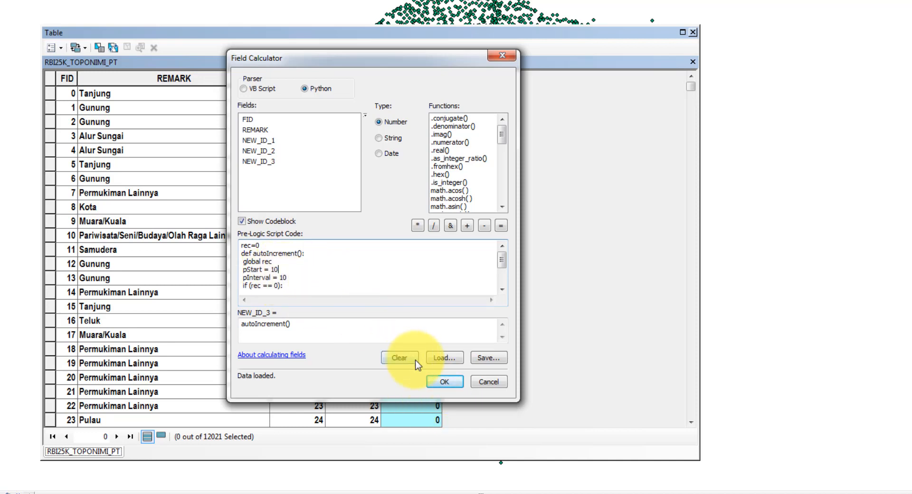
left_click(441, 383)
left_click(421, 95)
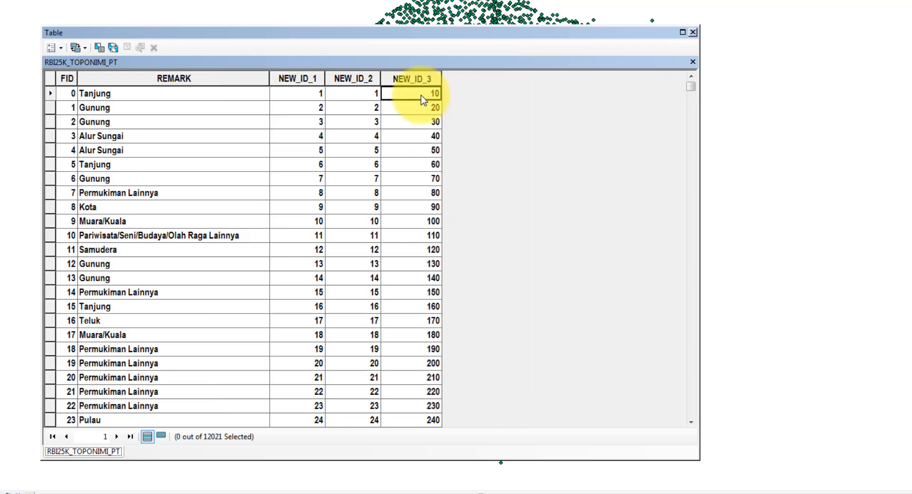
left_click(418, 136)
left_click(430, 263)
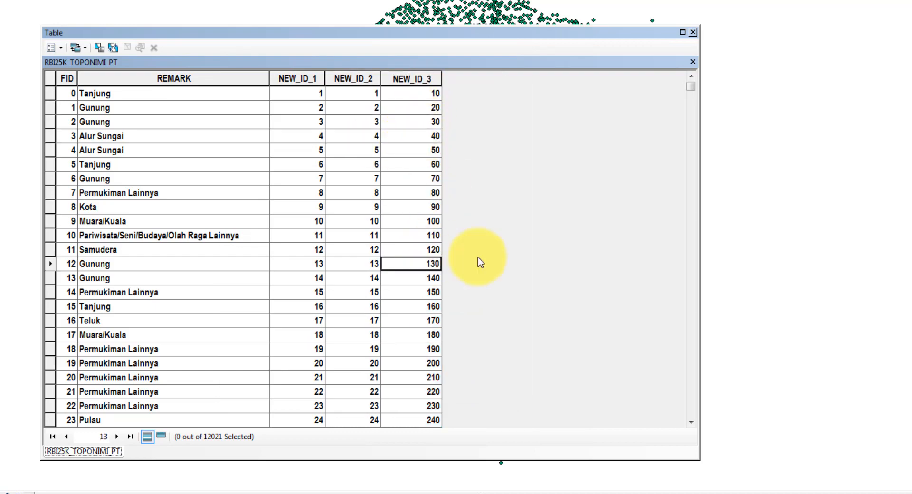
left_click_drag(691, 93, 574, 87)
- Add a Text field named NEW_ID_4 with a length of 20 to the attribute table
left_click(54, 47)
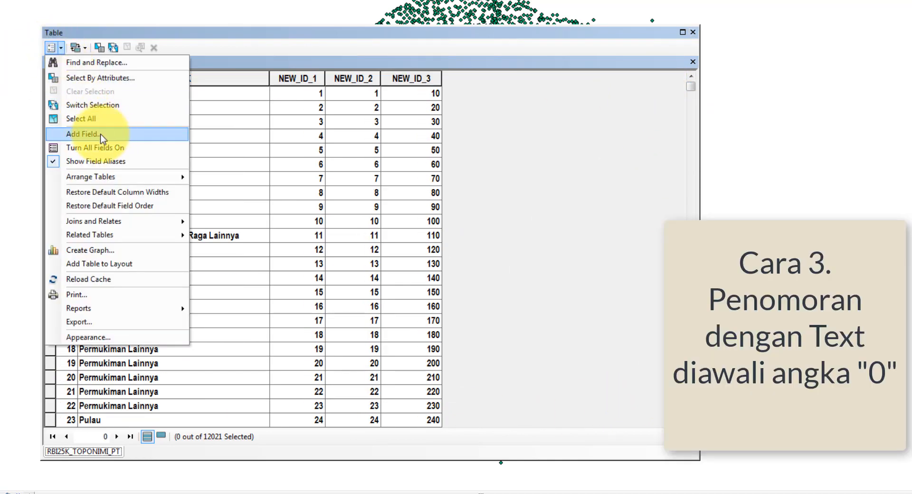
left_click(57, 133)
type("NEW_ID_4")
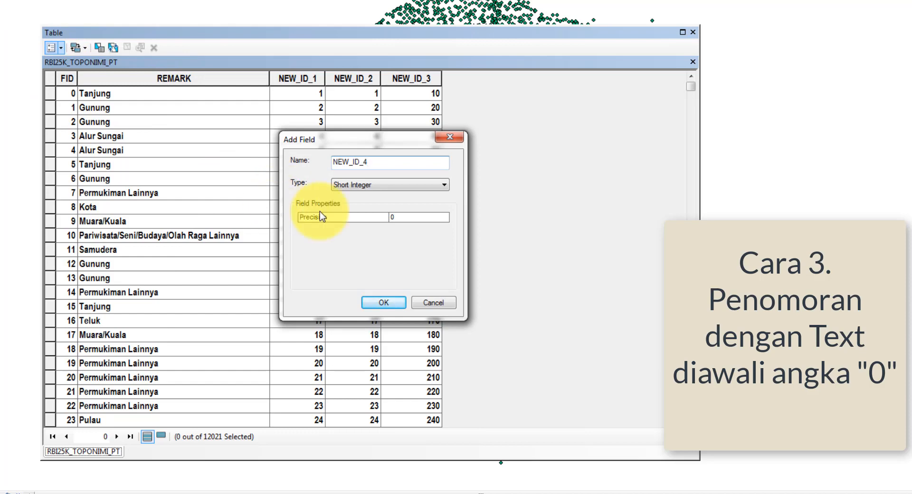
left_click(351, 185)
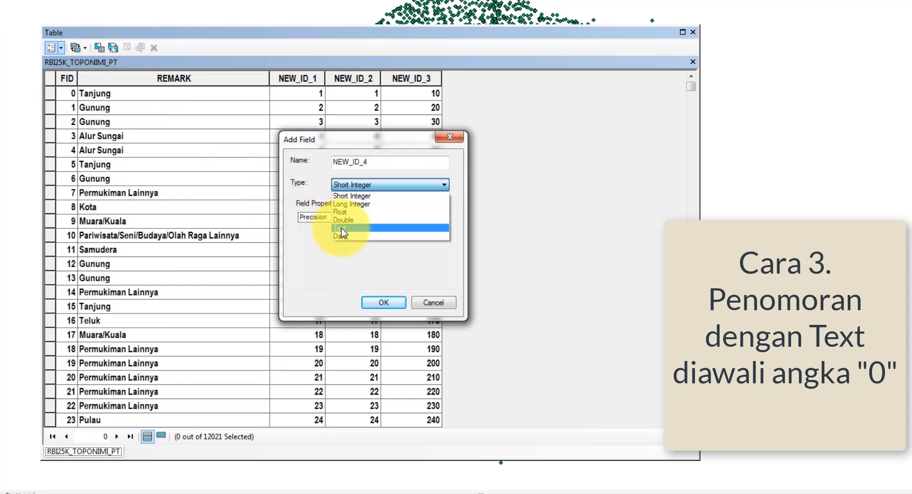
left_click(375, 228)
type("20")
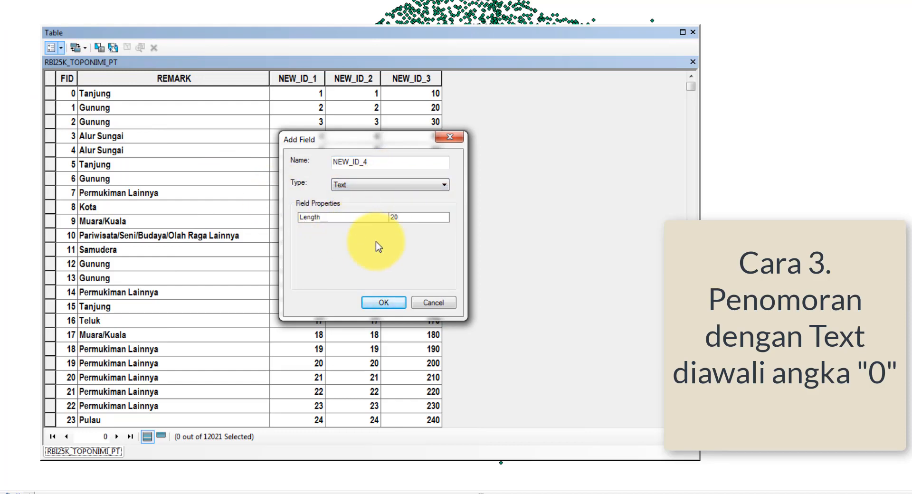
left_click(398, 304)
- Open the Field Calculator for NEW_ID_4, clear the expression, and set the Python parser and the String function type
right_click(515, 82)
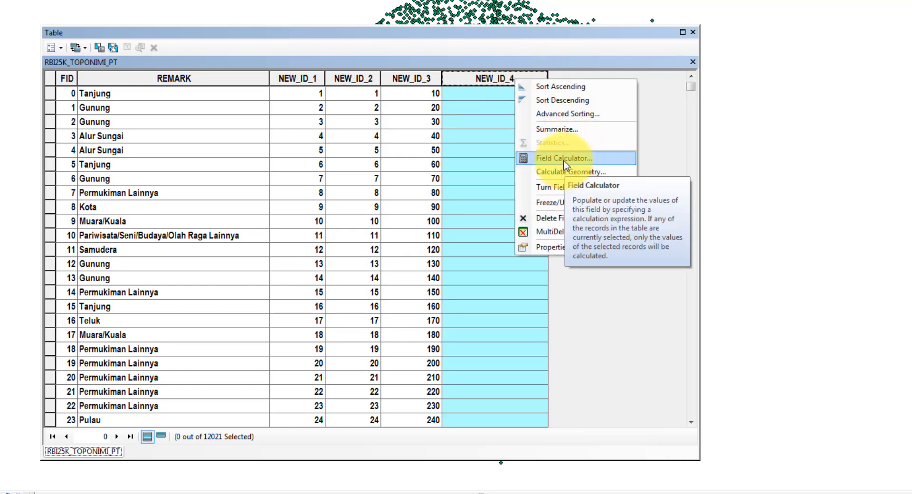
left_click(547, 158)
left_click(398, 357)
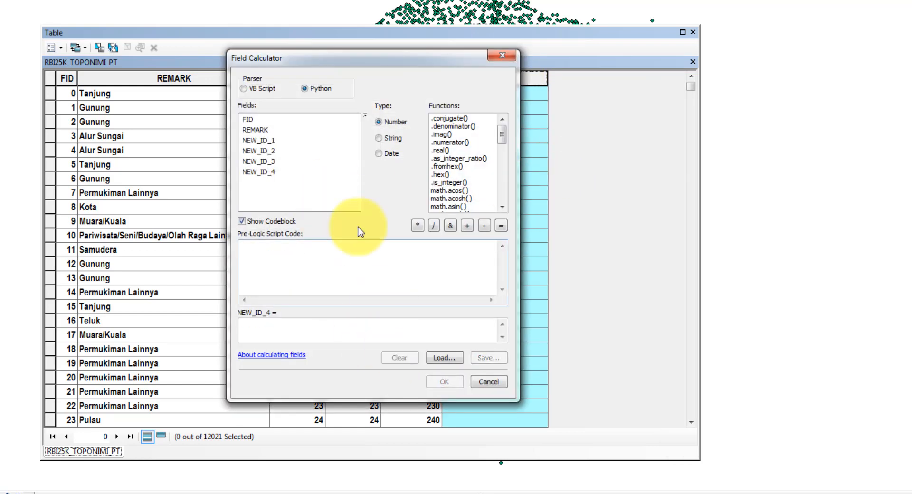
left_click(305, 89)
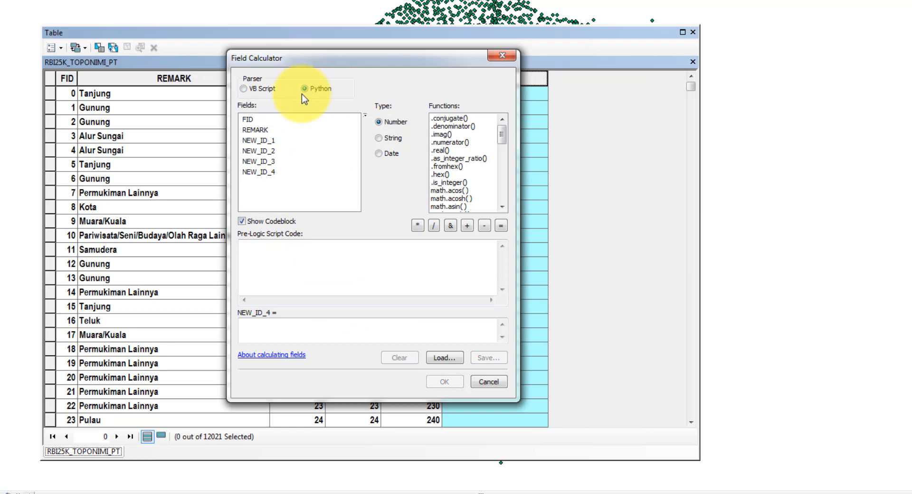
left_click(379, 138)
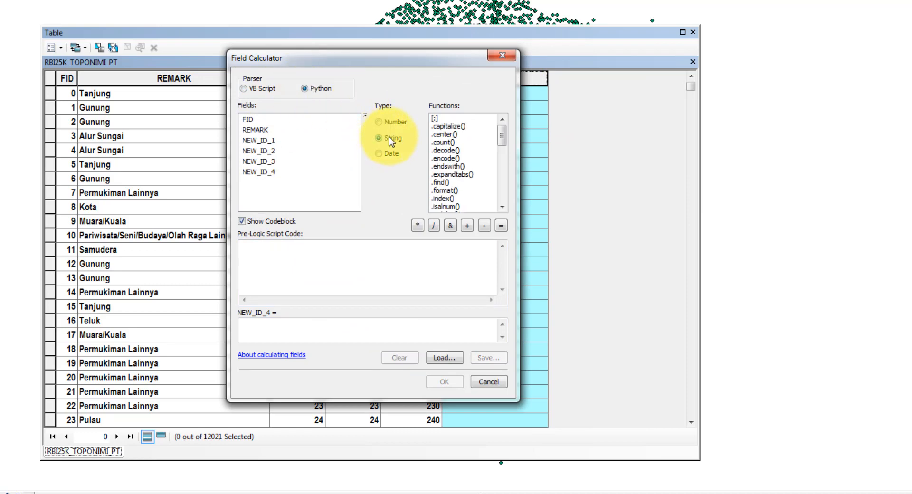
- Load the expression file Nomor Urut tambah 00.cal and calculate NEW_ID_4 with its autoIncrement() function
left_click(444, 357)
left_click(307, 161)
left_click(512, 324)
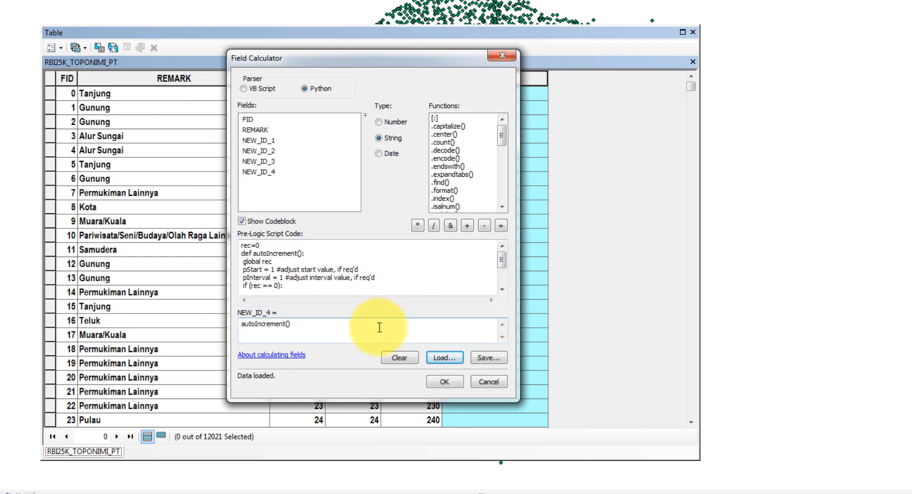
left_click(450, 383)
left_click(469, 101)
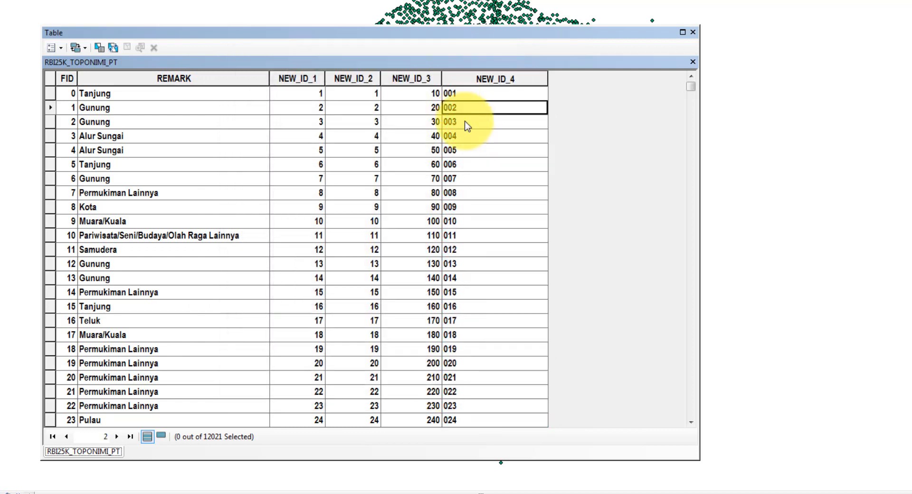
left_click(465, 150)
key("Delete")
left_click(463, 307)
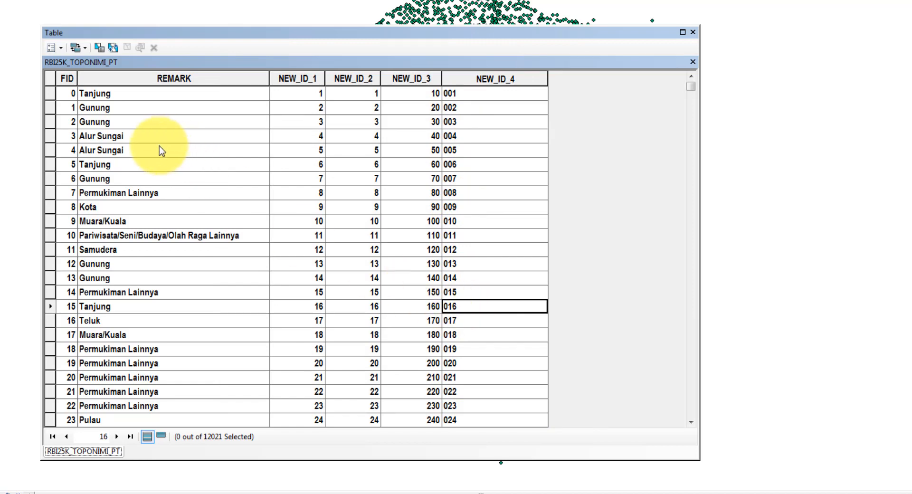
- Add a Double field named NEW_ID_5 to the attribute table and widen the table window
left_click(54, 48)
left_click(83, 118)
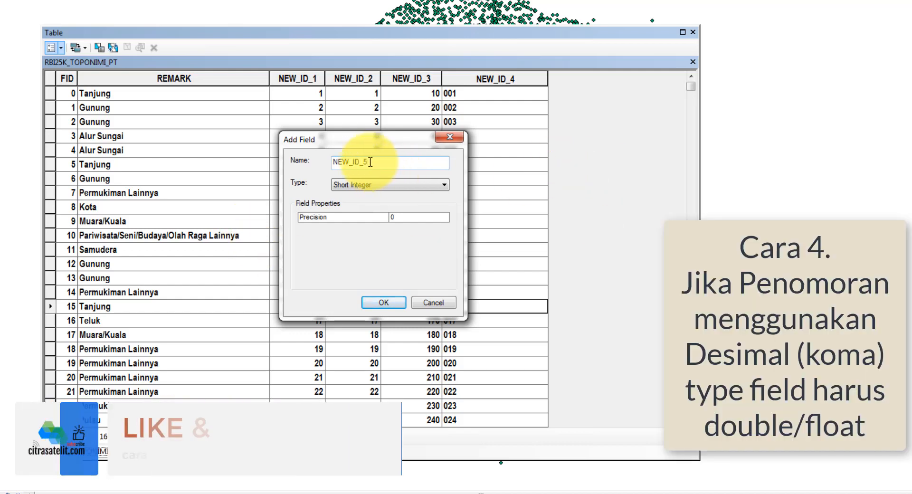
left_click(380, 188)
left_click(344, 220)
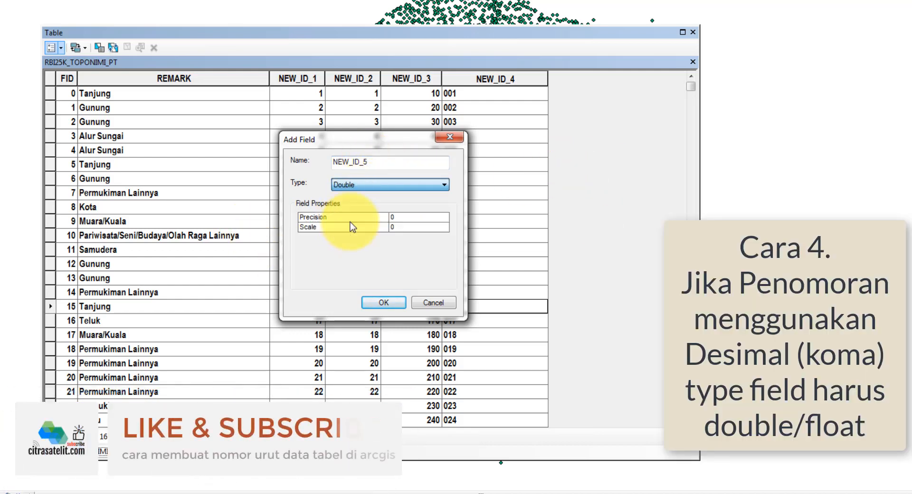
left_click(397, 305)
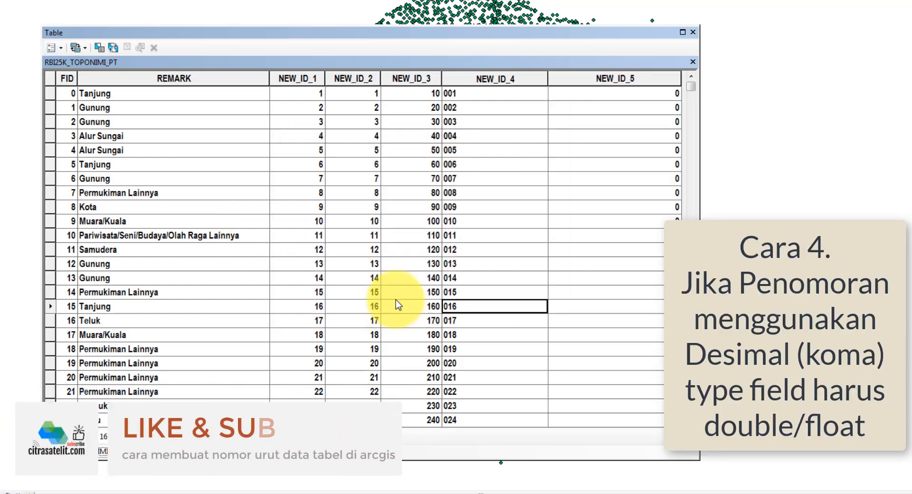
left_click_drag(699, 217, 869, 217)
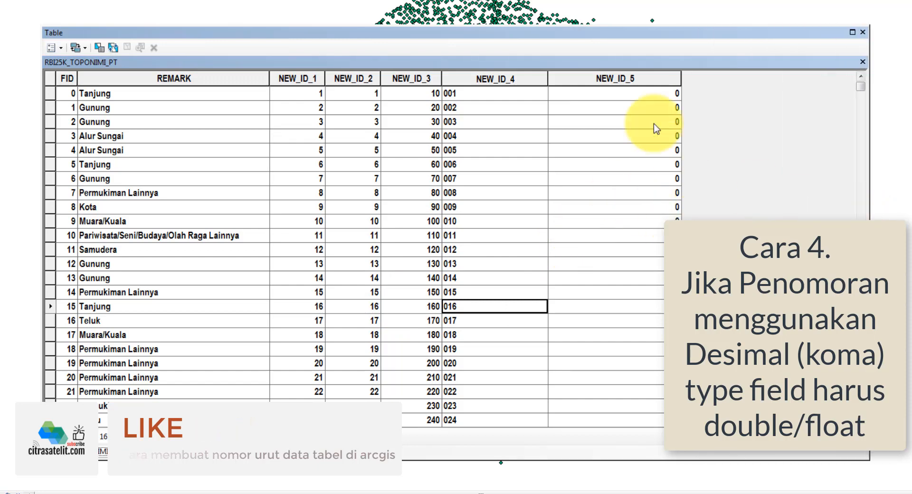
- Try to calculate NEW_ID_5 with the script from Nomor Urut.cal, entering pInterval as 2,5
right_click(611, 80)
left_click(657, 162)
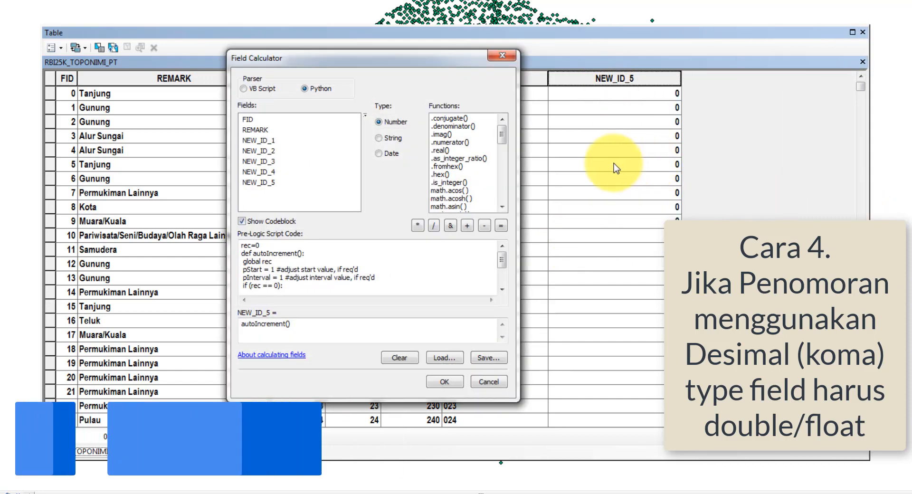
left_click(407, 355)
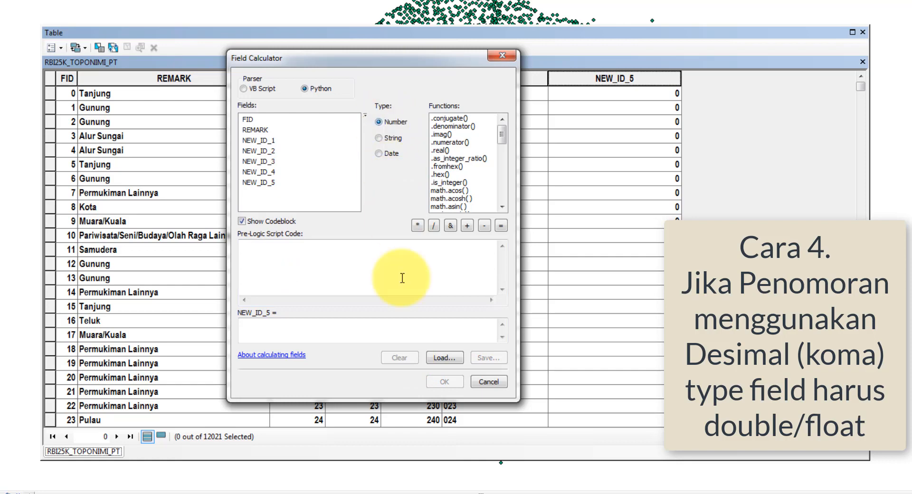
left_click(445, 358)
left_click(304, 168)
left_click(508, 323)
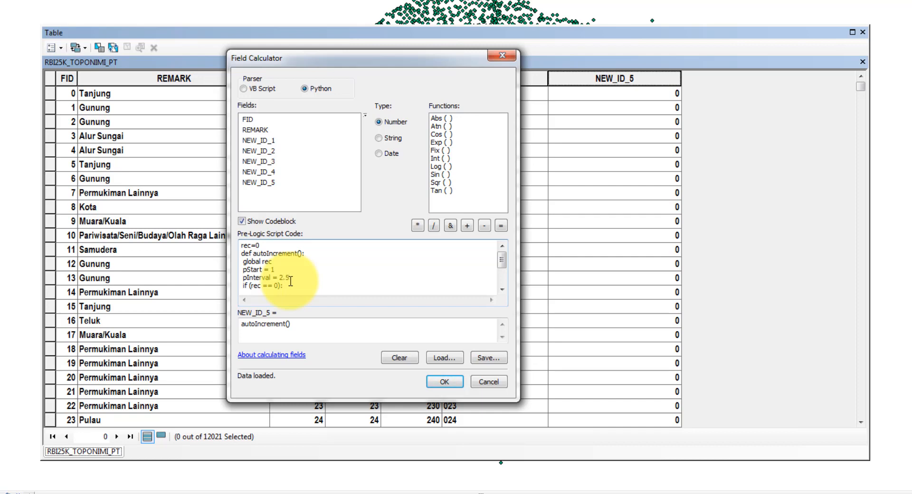
left_click(449, 382)
left_click(496, 277)
- Reopen the Field Calculator for NEW_ID_5 and clear the existing script and expression
left_click(617, 77)
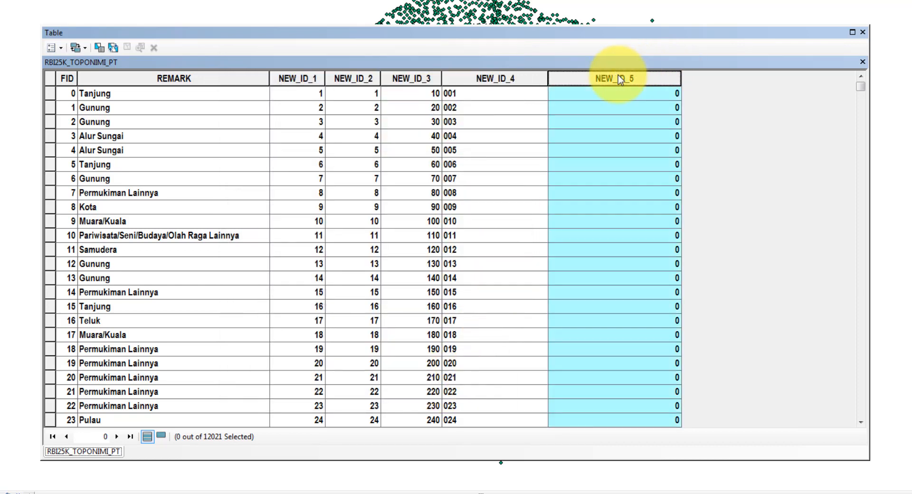
right_click(618, 77)
left_click(665, 155)
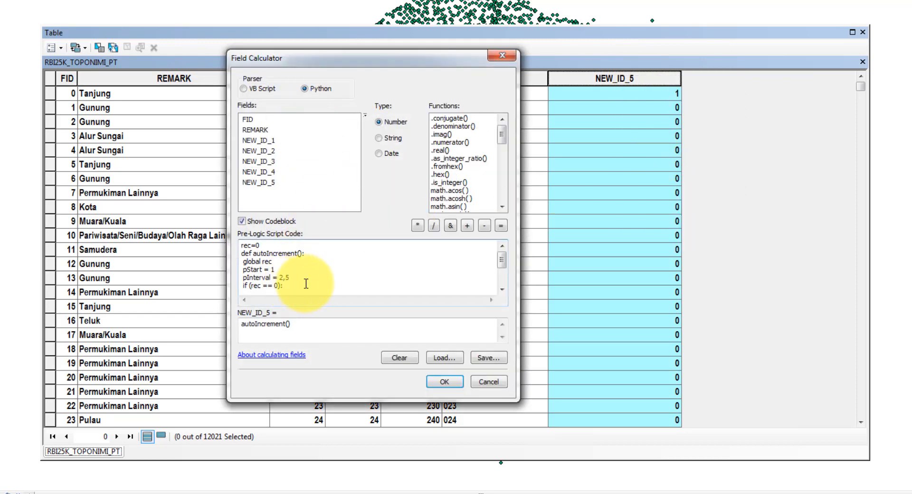
left_click(399, 357)
- Load Nomor Urut.cal again, set pInterval to 2.5 with the Python parser, and calculate NEW_ID_5
left_click(442, 357)
left_click(285, 169)
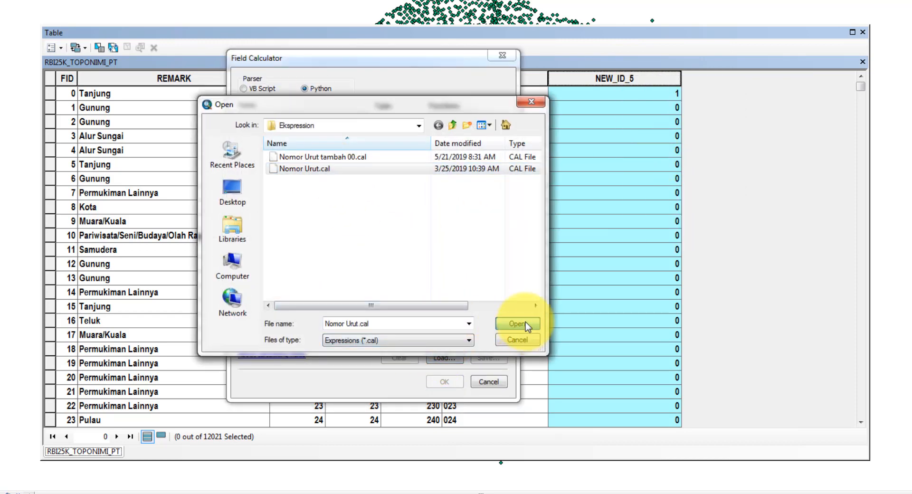
left_click(524, 321)
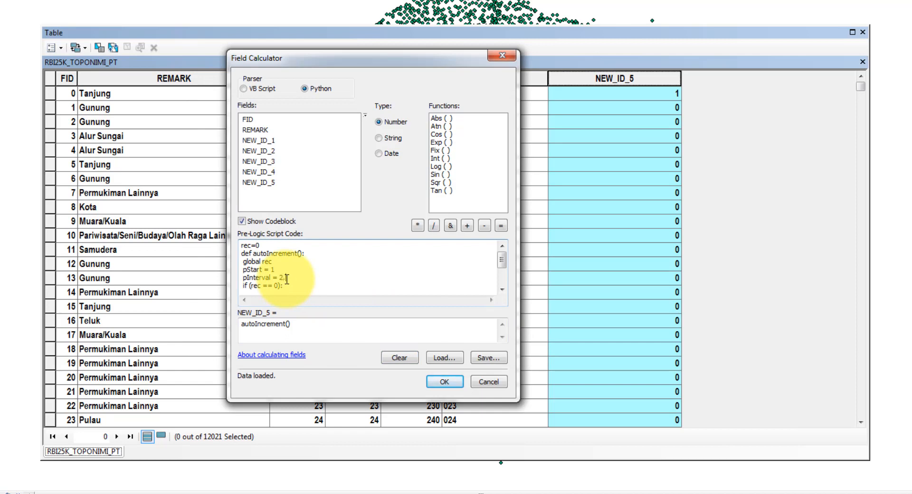
type("5")
left_click(315, 89)
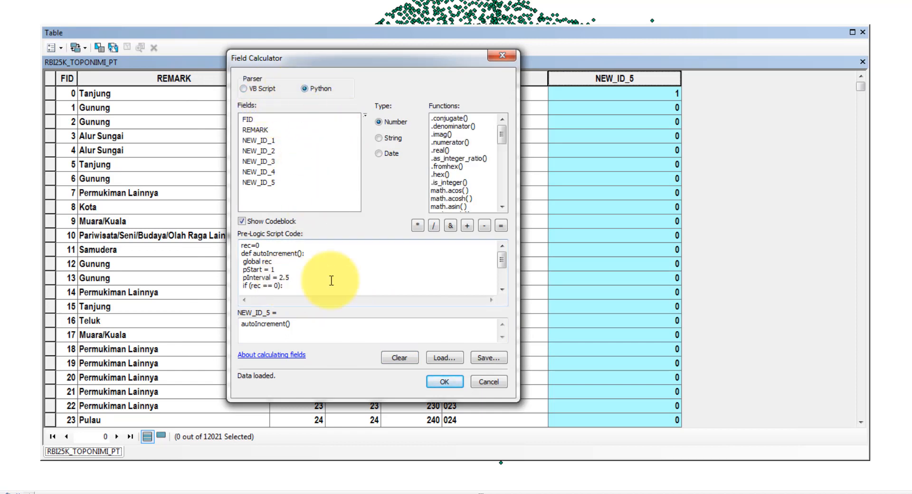
left_click(446, 382)
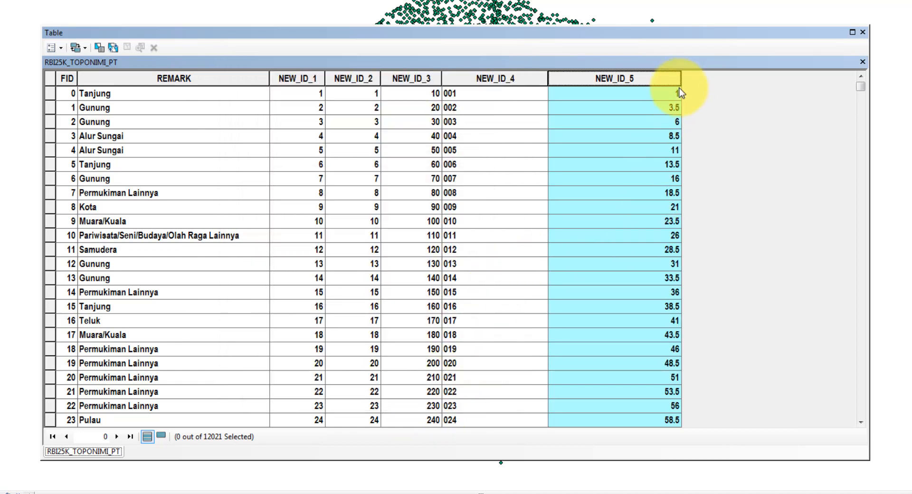
- Check the interval values down the NEW_ID_5 column and narrow the NEW_ID_5 and NEW_ID_4 columns
left_click(678, 109)
left_click(677, 137)
left_click(675, 150)
left_click(670, 179)
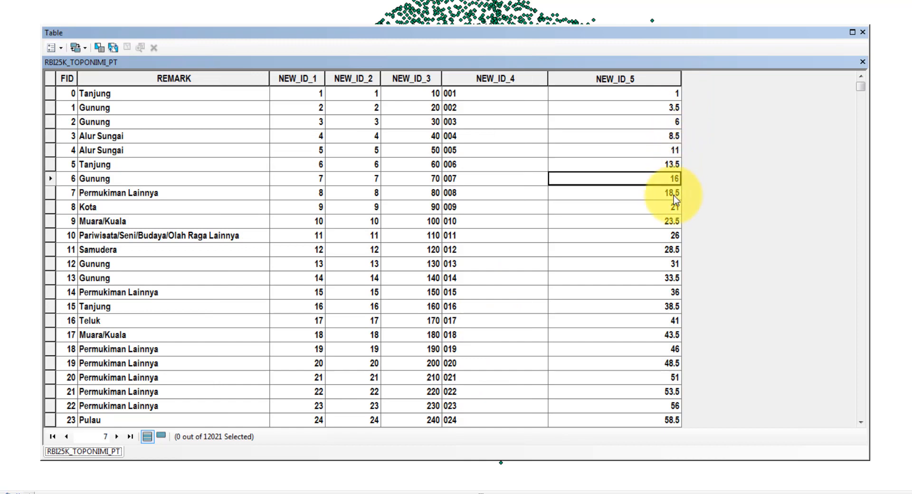
left_click(664, 249)
left_click(664, 292)
left_click_drag(680, 78, 648, 79)
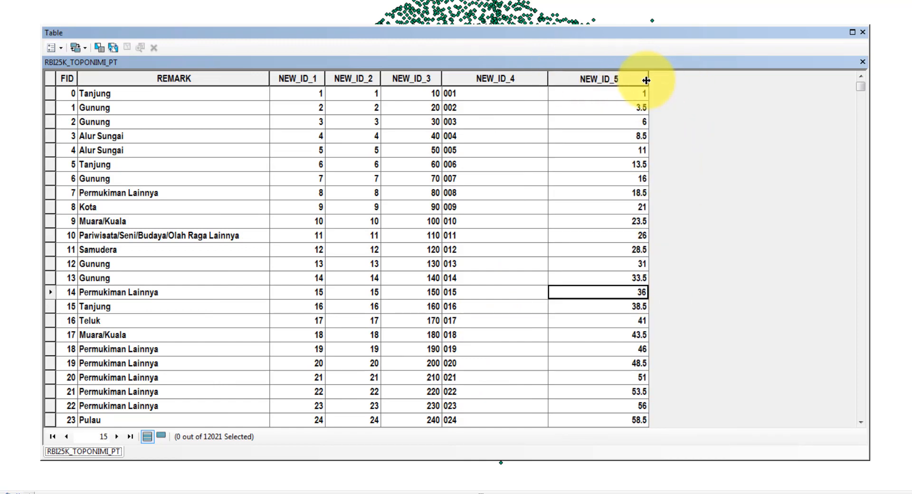
left_click_drag(548, 78, 525, 79)
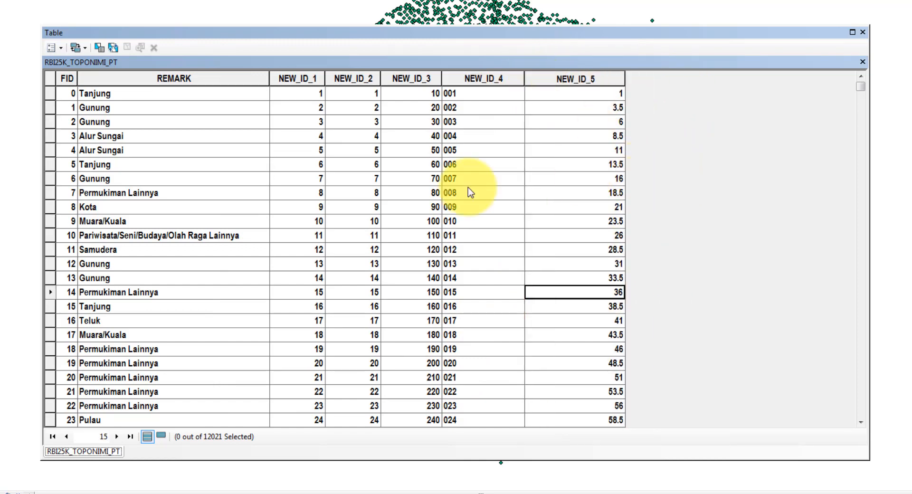
- Add a Short Integer field named NEW_ID_6 to the attribute table
left_click(51, 48)
left_click(97, 133)
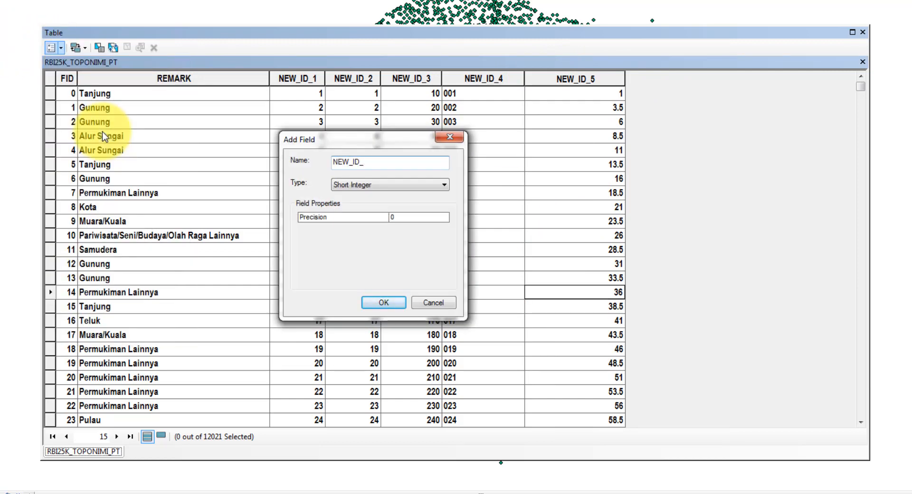
left_click(407, 187)
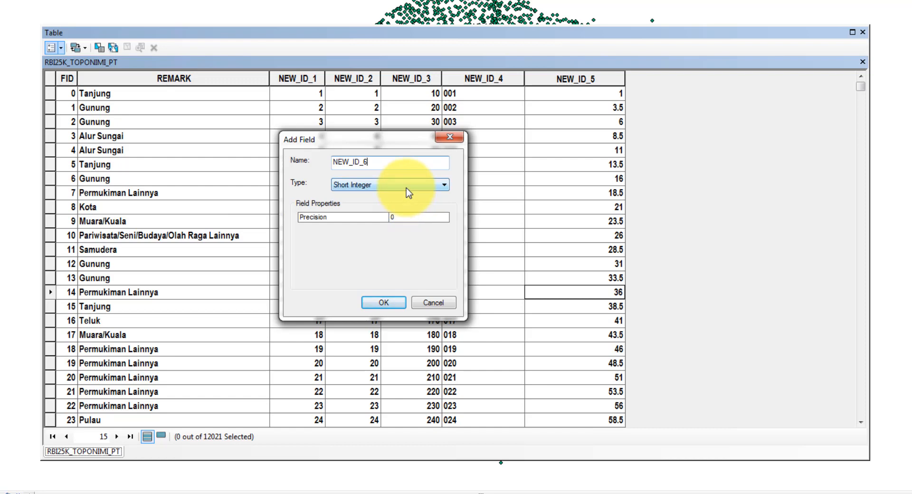
left_click(383, 302)
left_click(653, 78)
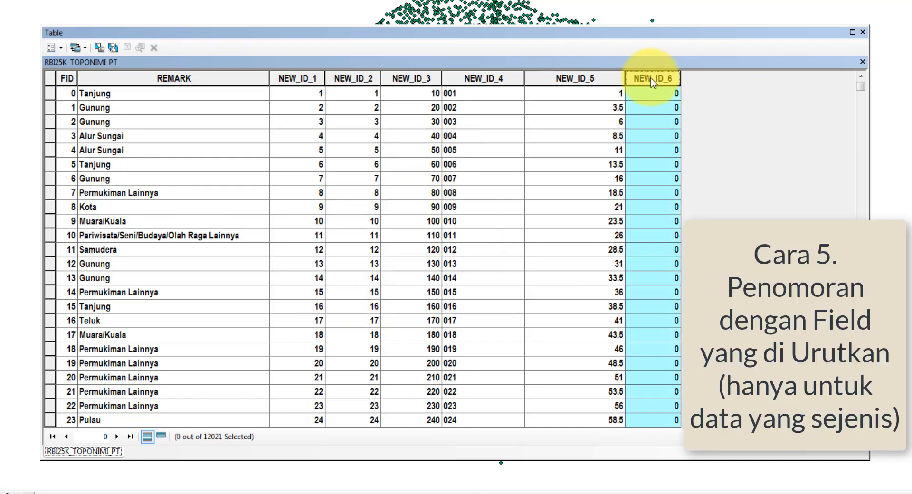
- Sort the table by REMARK in ascending order and select the three Air Terjun records
left_click(243, 192)
left_click(174, 81)
right_click(174, 80)
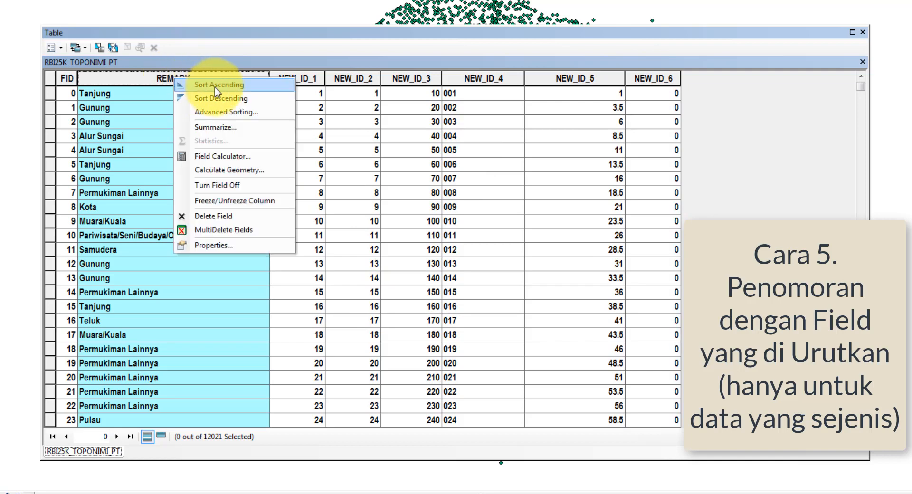
left_click(247, 86)
left_click_drag(51, 95, 52, 125)
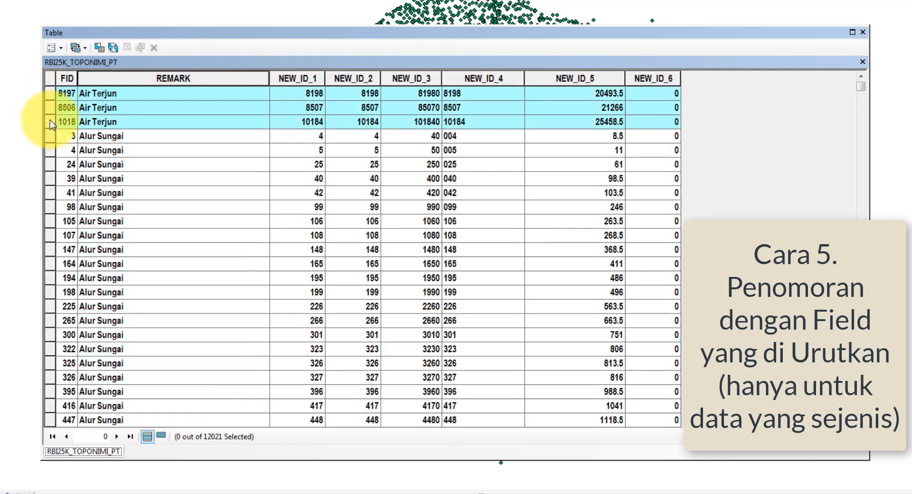
- Calculate NEW_ID_6 for the selected Air Terjun records, replacing the old expression with the Nomor Urut.cal Python script at pStart 1 and pInterval 1
right_click(665, 79)
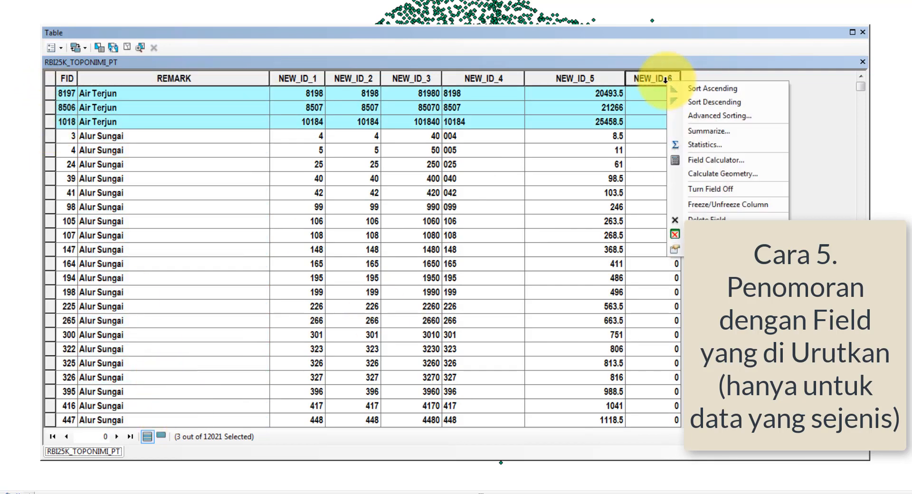
left_click(712, 162)
left_click(399, 358)
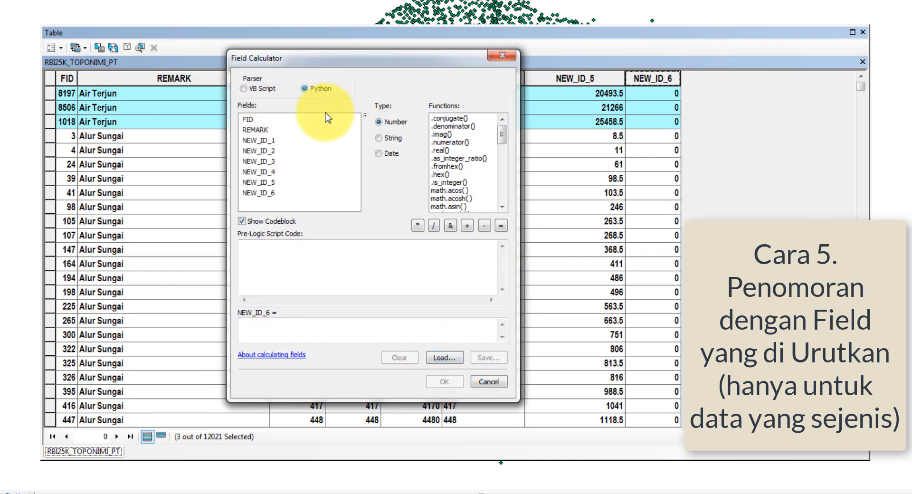
left_click(445, 358)
double_click(315, 172)
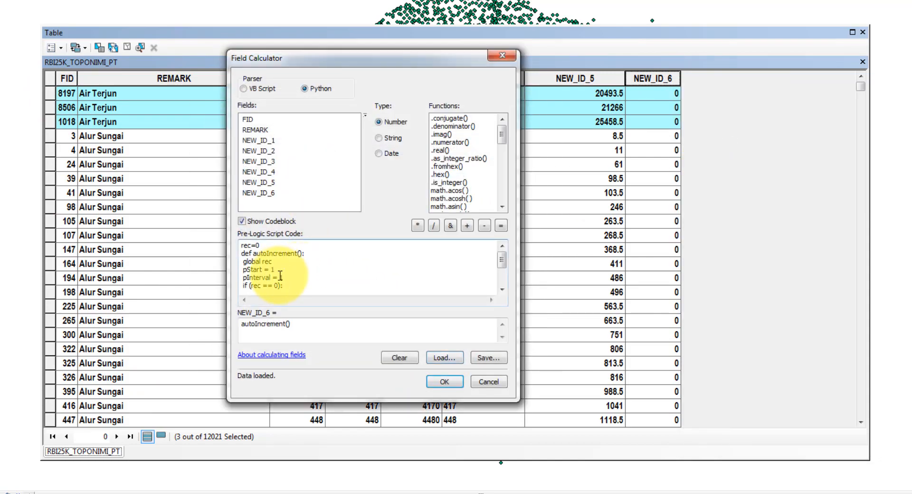
left_click(435, 382)
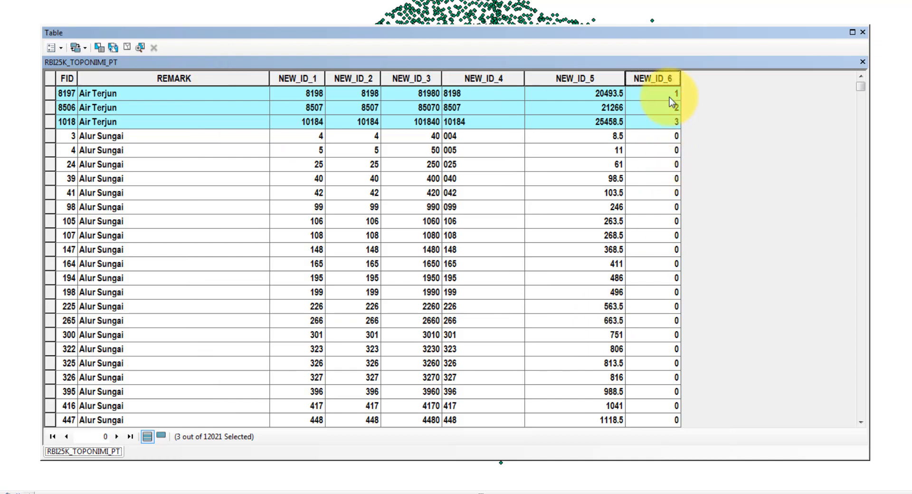
- Select the first Alur Sungai record and look through the rest of that REMARK group for a manual selection
left_click(50, 139)
scroll(50, 213, "down", 20)
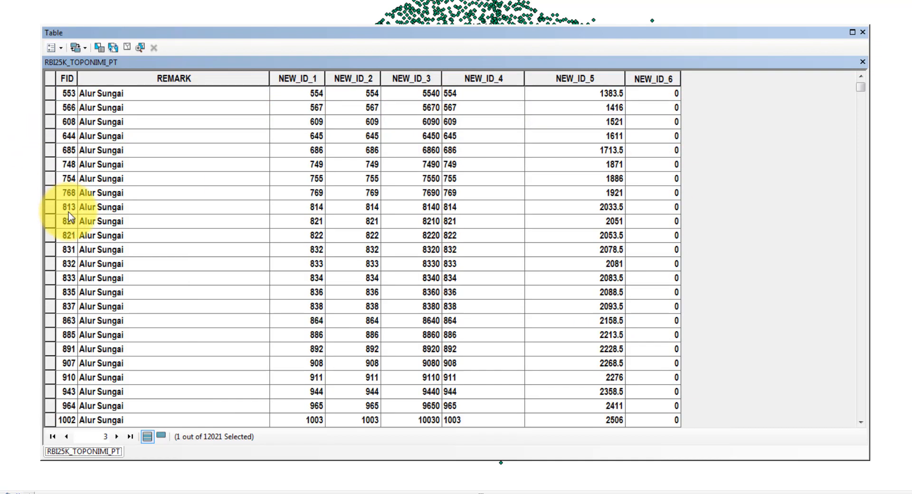
scroll(264, 275, "down", 10)
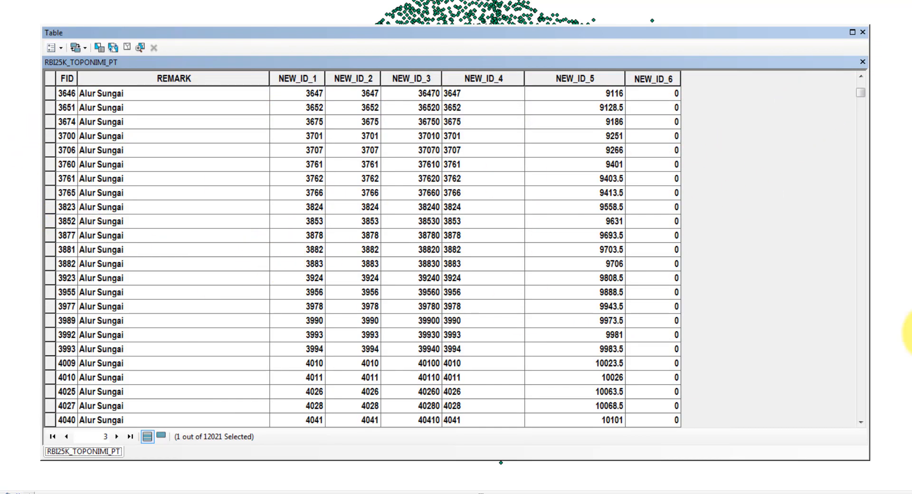
left_click_drag(863, 94, 242, 171)
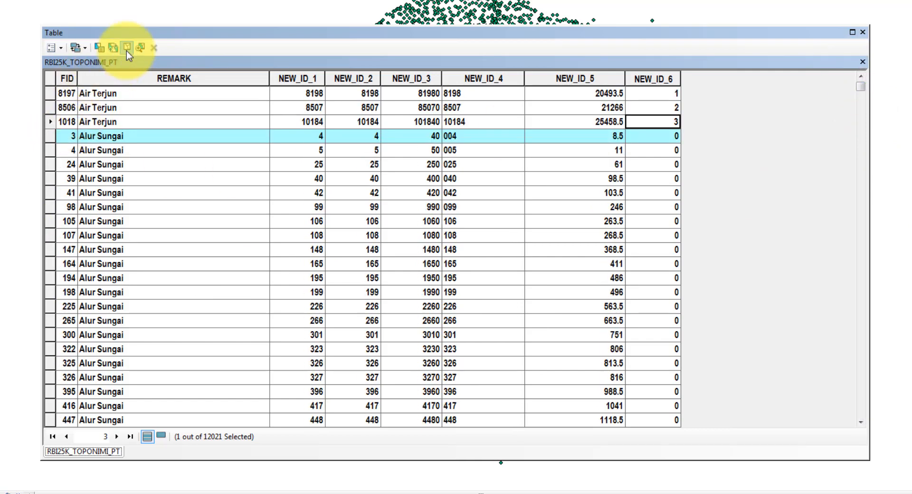
left_click(127, 48)
left_click(51, 135)
- Select by attributes all records where "REMARK" = 'Alur Sungai' as a new selection
left_click(99, 47)
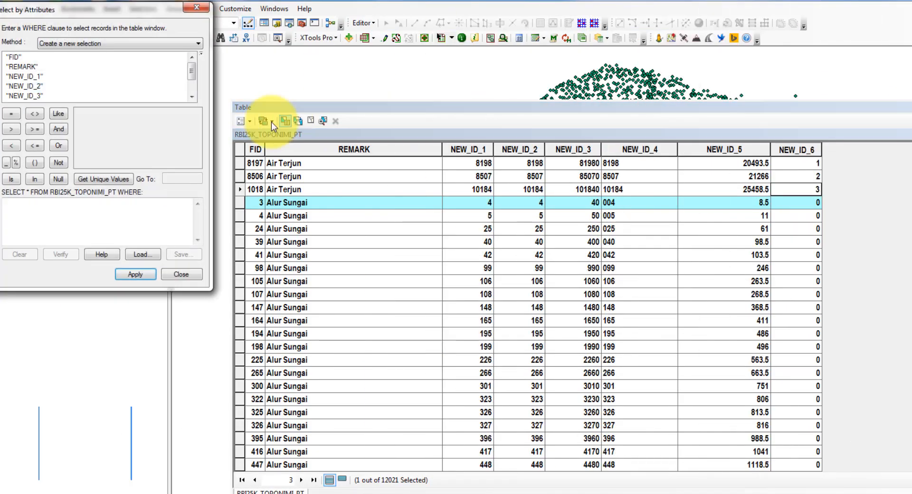
left_click(24, 67)
double_click(29, 68)
left_click(12, 114)
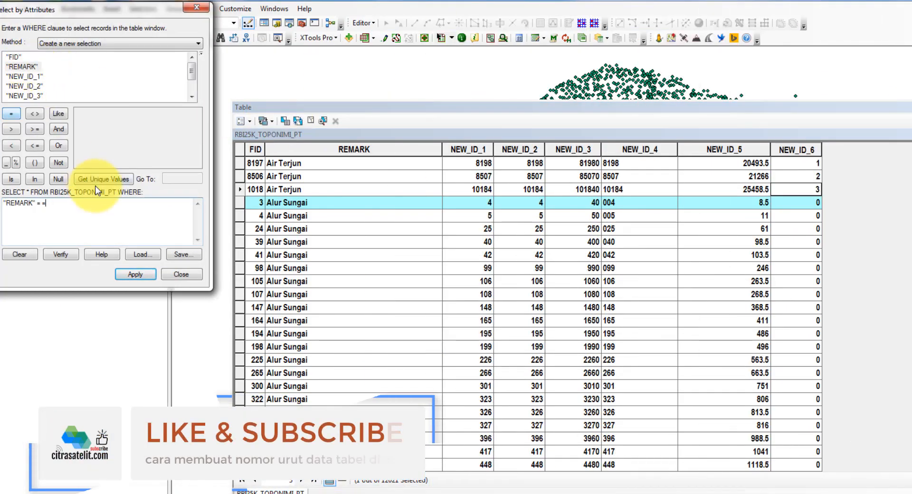
left_click(108, 179)
double_click(95, 122)
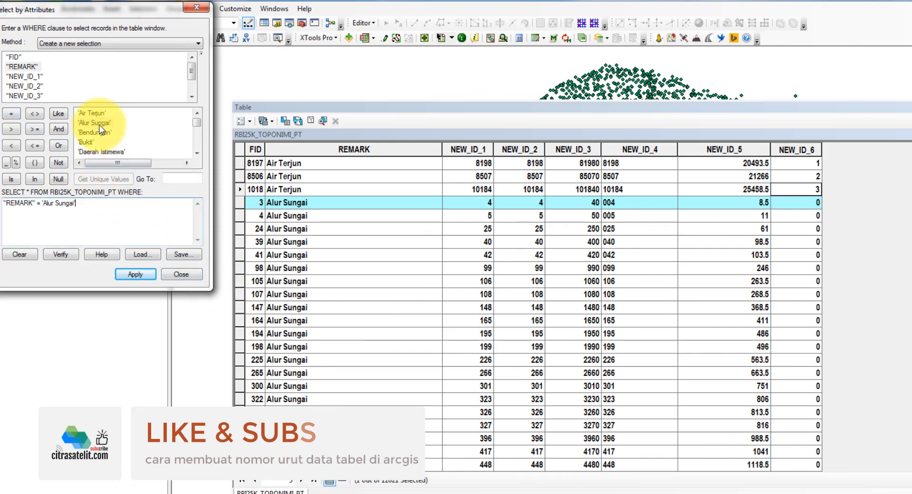
left_click(138, 274)
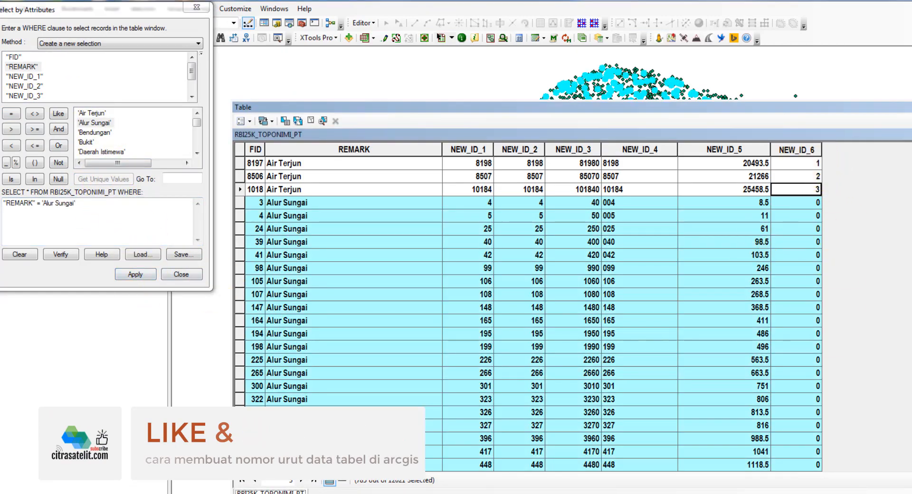
- Calculate NEW_ID_6 for the selected Alur Sungai records with autoIncrement() at pStart 1 and pInterval 1, and check the numbering
left_click_drag(911, 164, 910, 145)
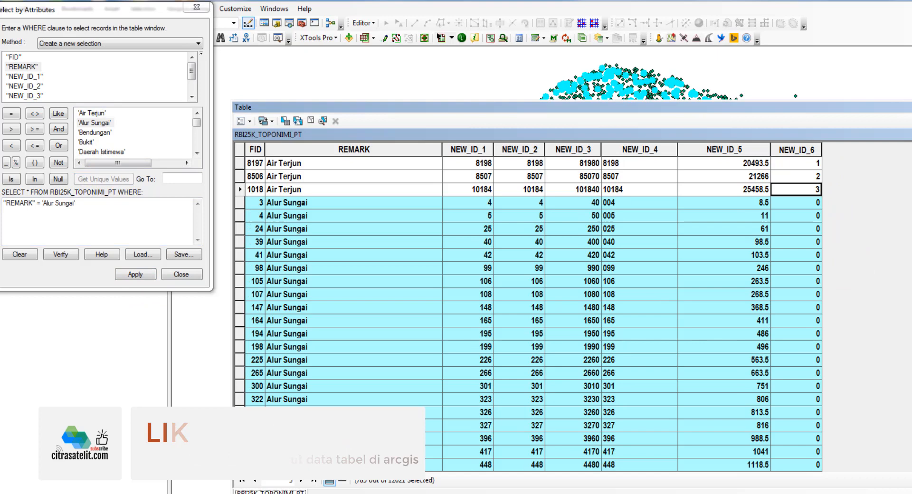
right_click(794, 148)
left_click(825, 224)
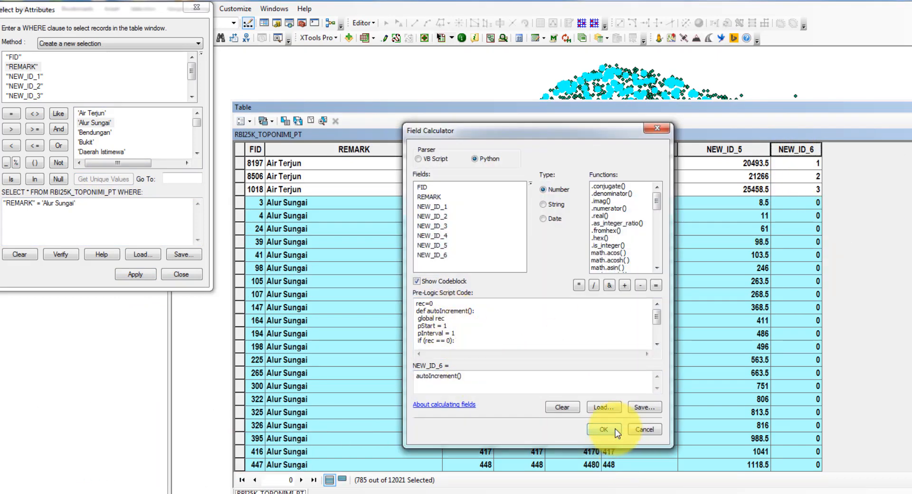
left_click(603, 429)
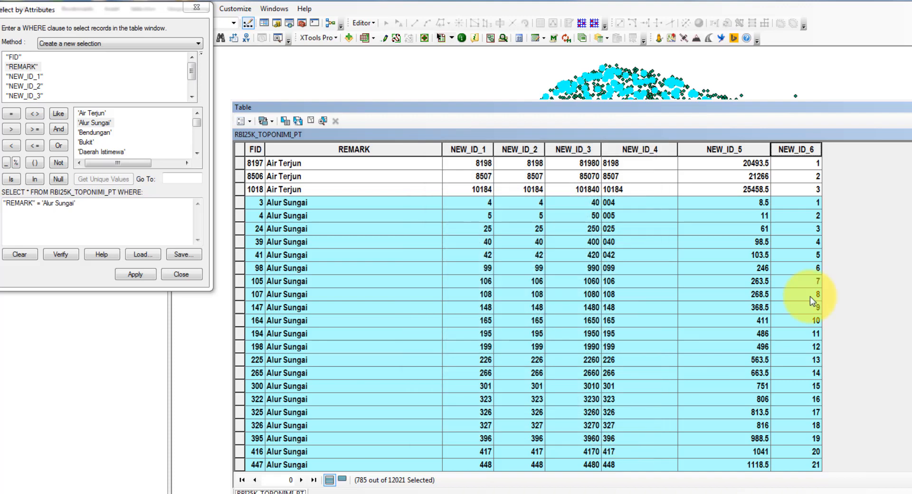
left_click(809, 243)
left_click(814, 228)
scroll(815, 228, "down", 20)
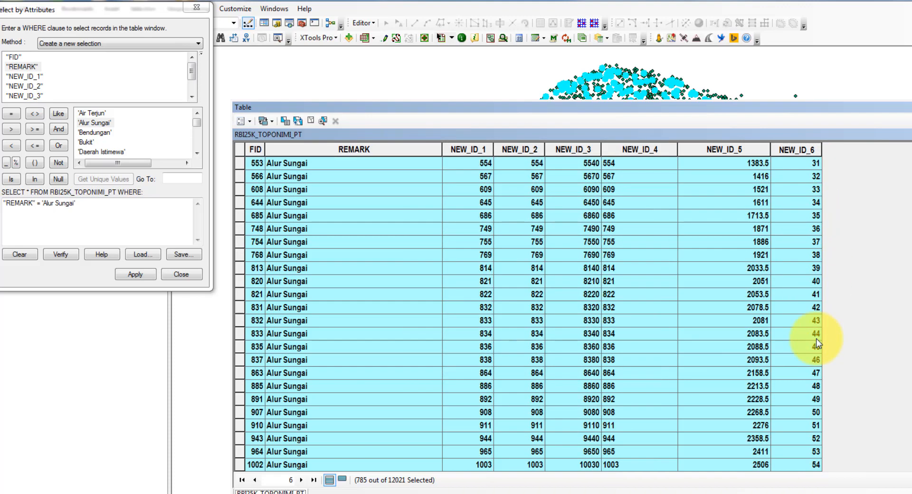
- Change the selection query to "REMARK" = 'Bendungan', apply it and locate the selected records in the table
left_click_drag(127, 211, 41, 203)
left_click(130, 275)
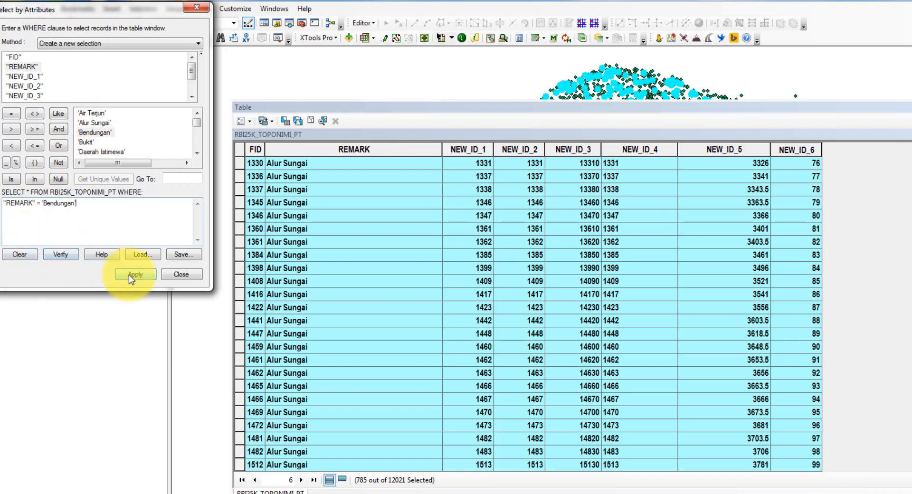
scroll(897, 261, "down", 20)
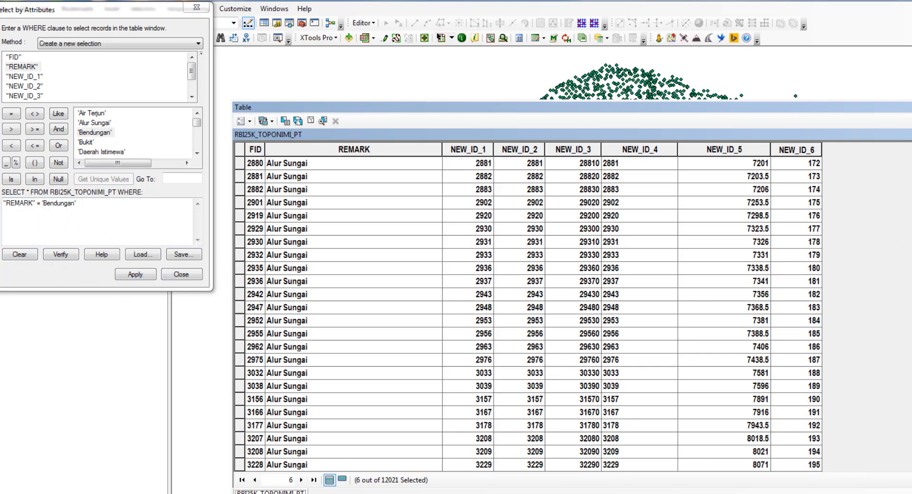
scroll(910, 285, "down", 20)
scroll(910, 285, "up", 20)
scroll(910, 308, "down", 10)
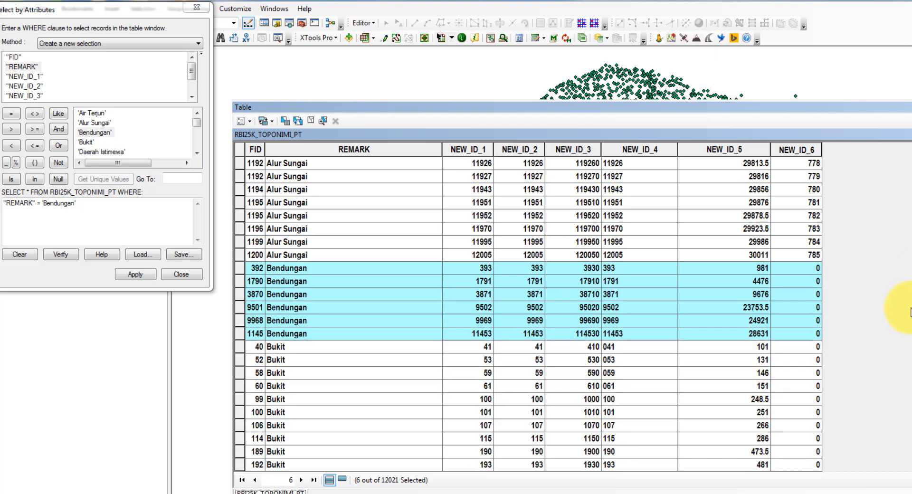
- Calculate NEW_ID_6 for the selected Bendungan records with the reloaded Nomor Urut.cal script, and clear the selection along with its query dialog
right_click(800, 149)
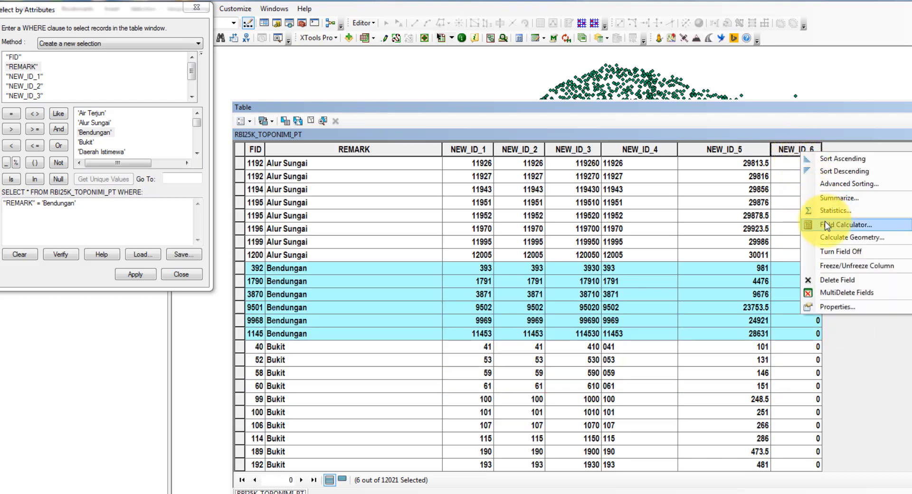
left_click(843, 226)
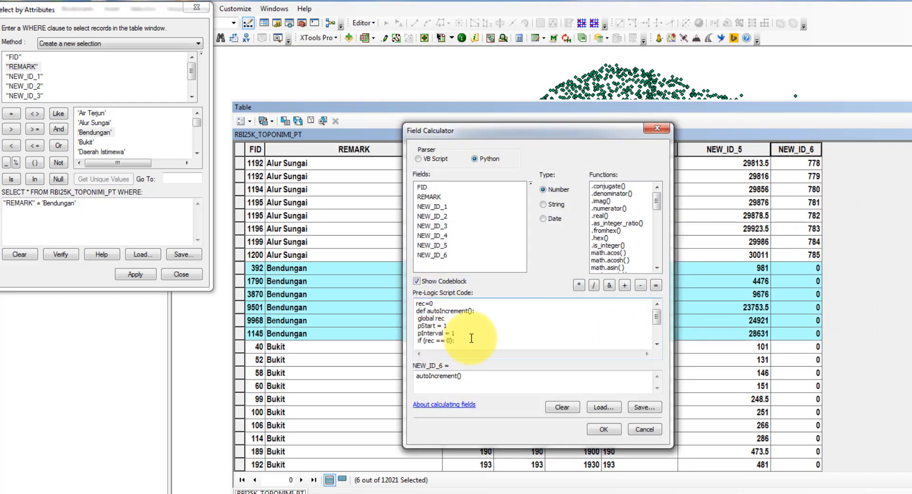
left_click(604, 407)
left_click(475, 180)
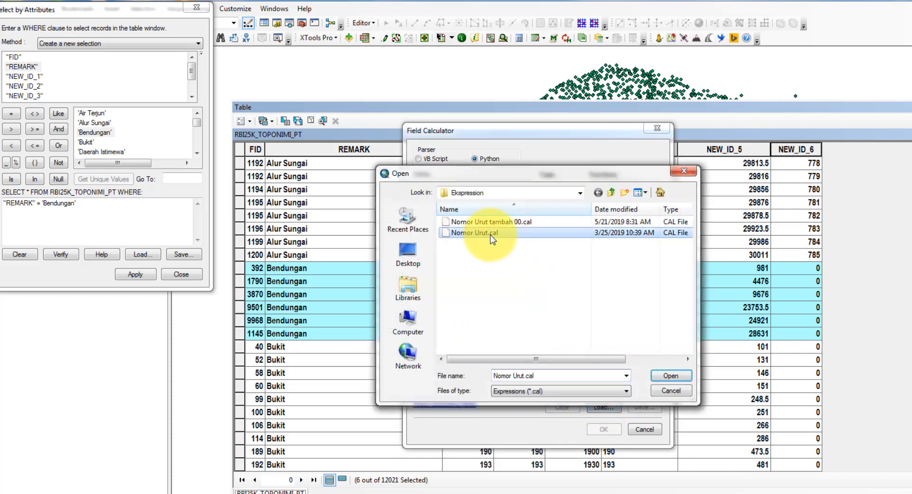
left_click(669, 375)
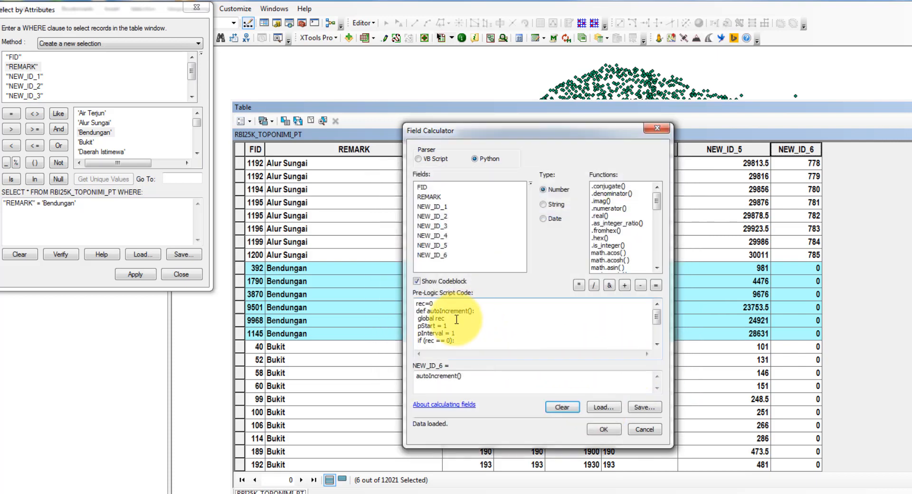
left_click(602, 428)
left_click(803, 333)
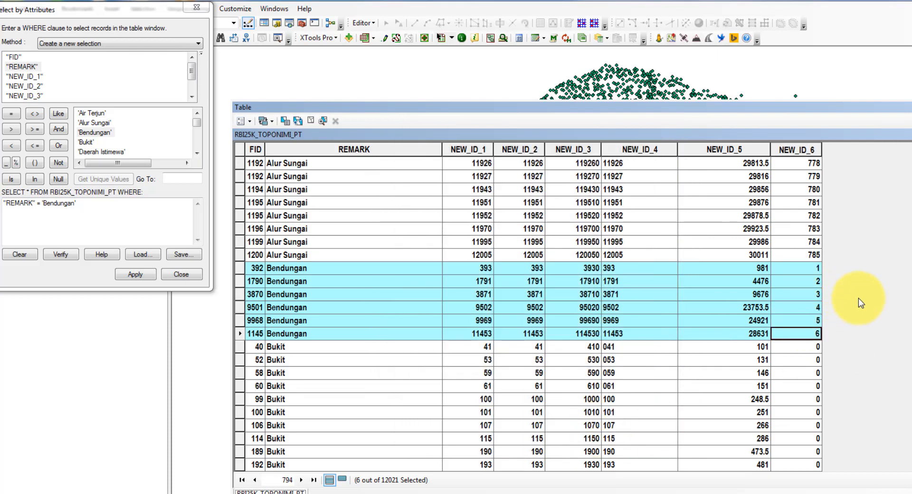
left_click(311, 122)
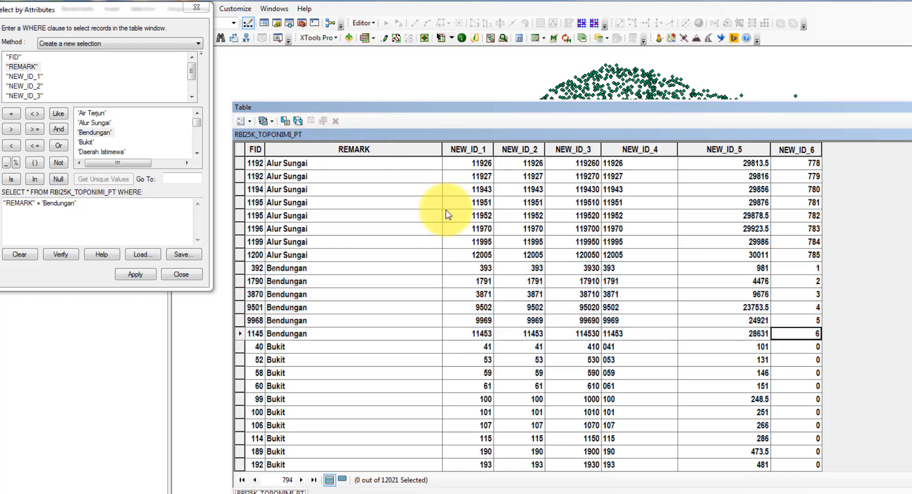
left_click(194, 9)
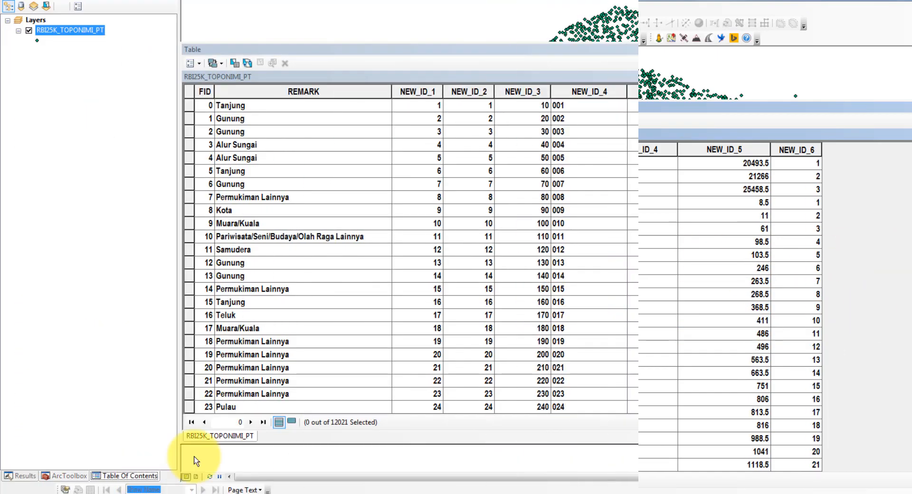
- Add a short integer field named NEW_ID_7 to the RBI25K_TOPONIMI_PT attribute table
left_click(190, 63)
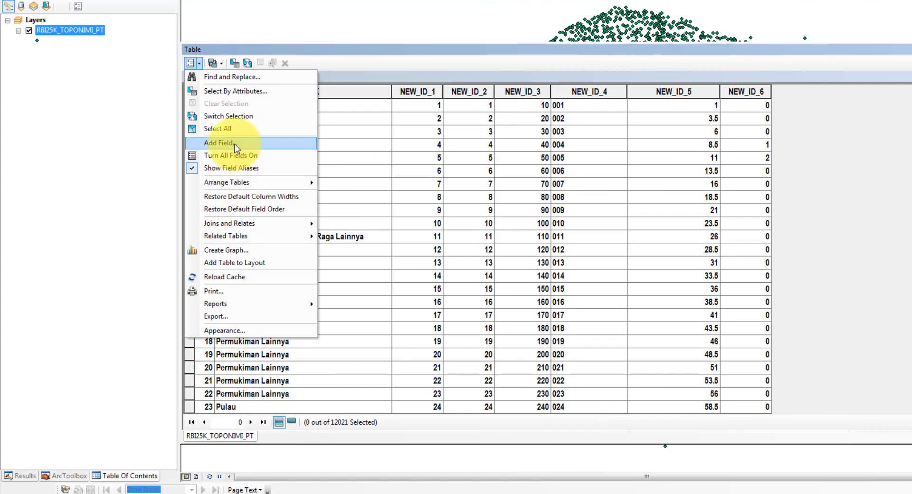
left_click(228, 143)
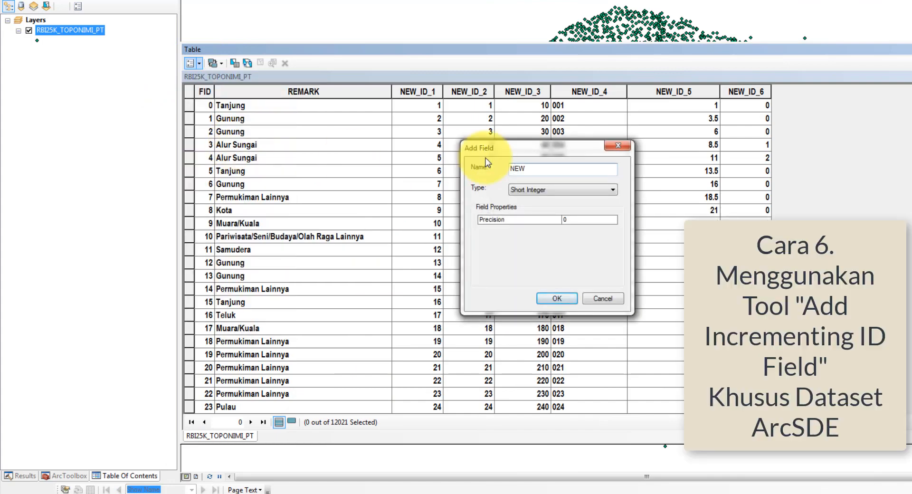
type("NEW_ID_7")
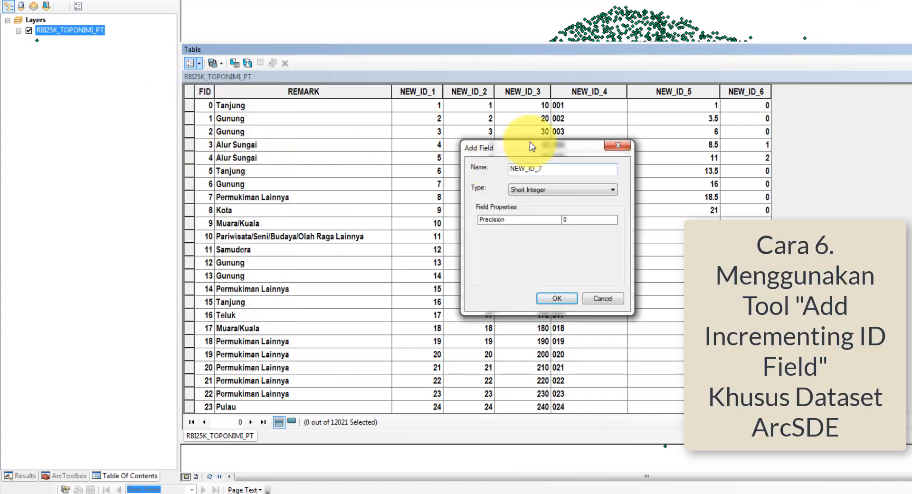
left_click(557, 300)
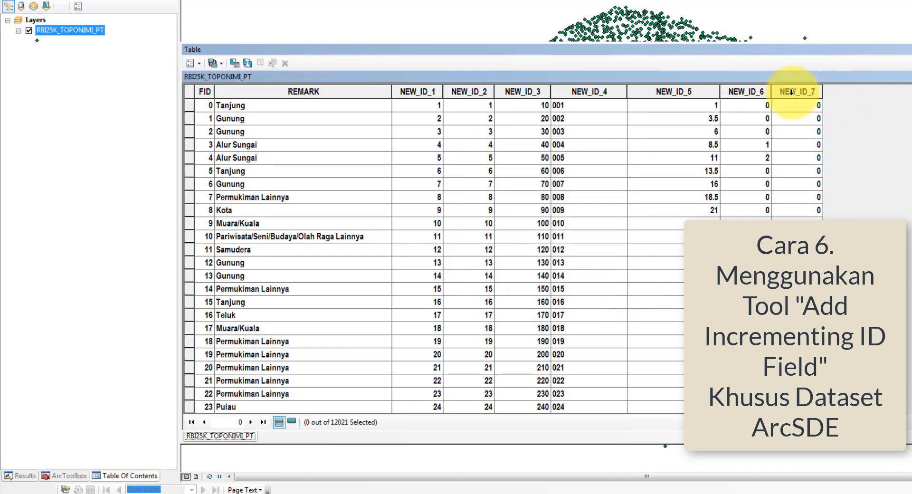
- Try the Add Incrementing ID Field tool from Data Management's Fields toolset with RBI25K_TOPONIMI_PT as the input table
left_click(64, 477)
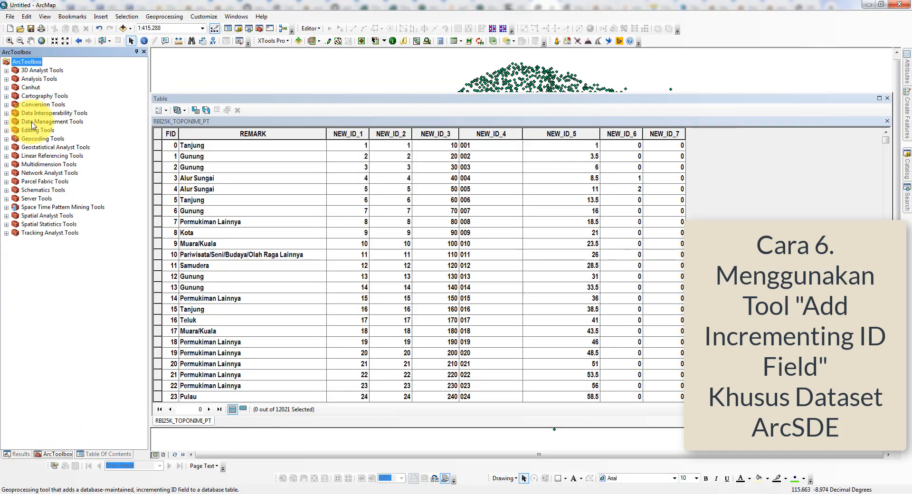
double_click(22, 105)
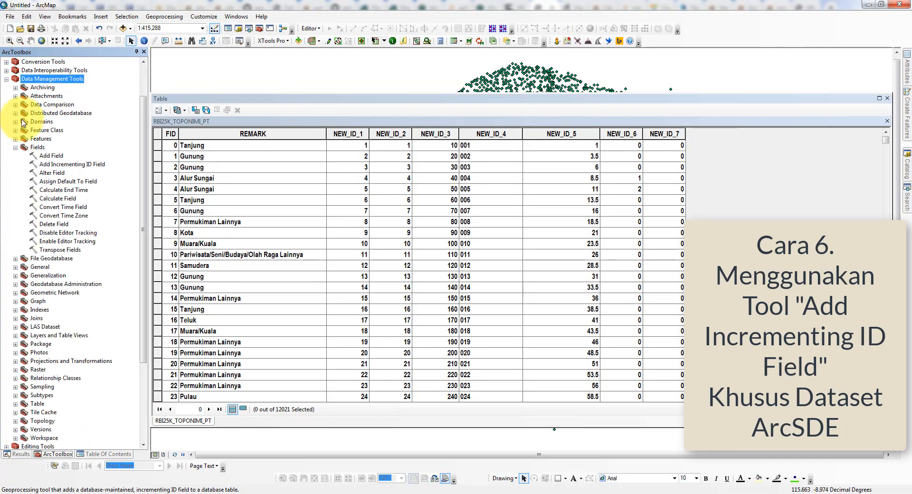
left_click(37, 147)
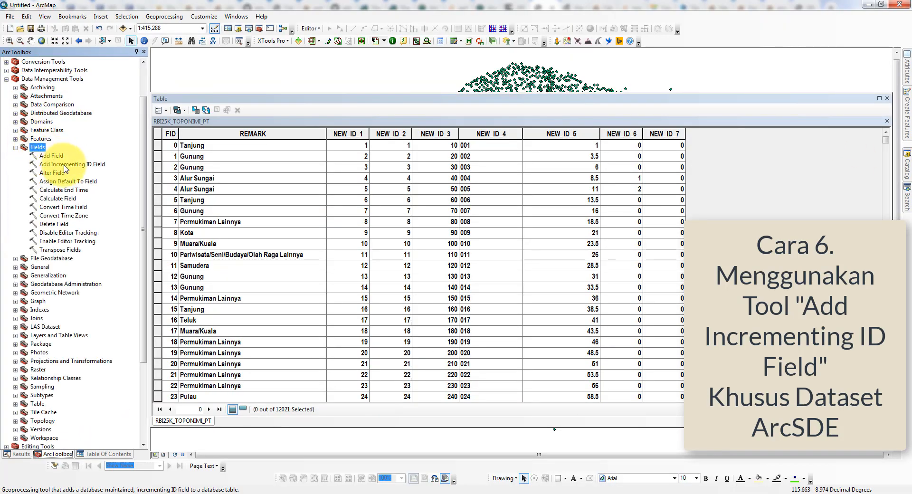
right_click(49, 165)
left_click(88, 171)
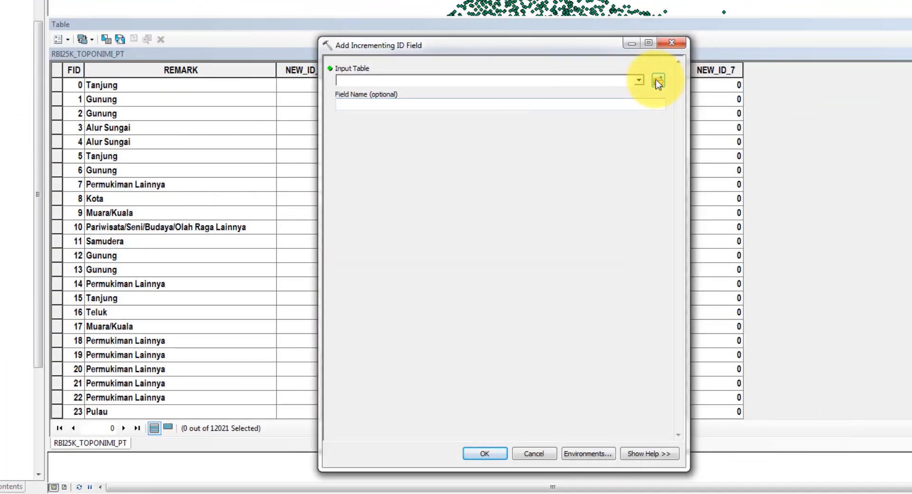
left_click(639, 80)
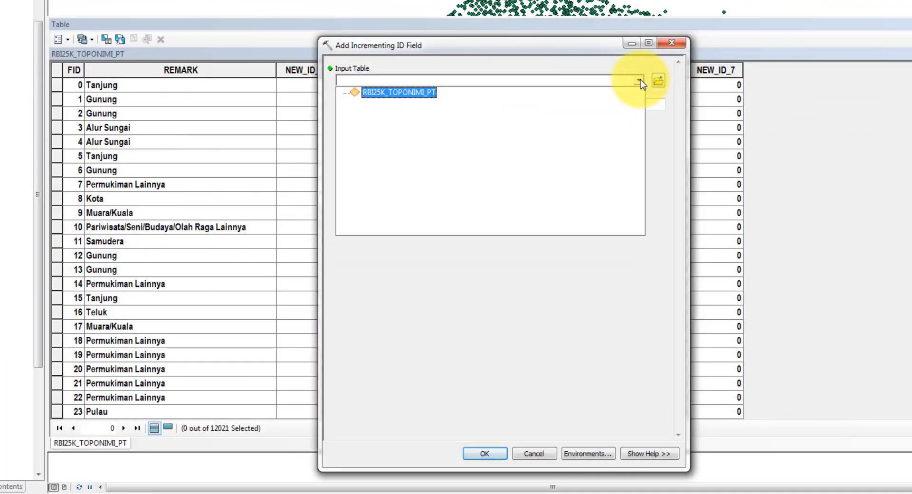
left_click(419, 91)
- Read the error details for the Add Incrementing ID Field input table, and close the tool
left_click(329, 82)
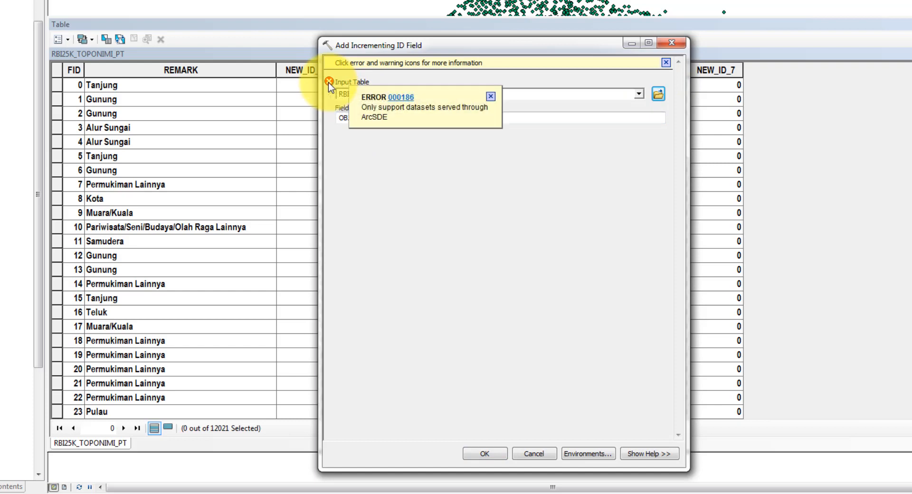
left_click_drag(361, 107, 390, 117)
left_click(391, 115)
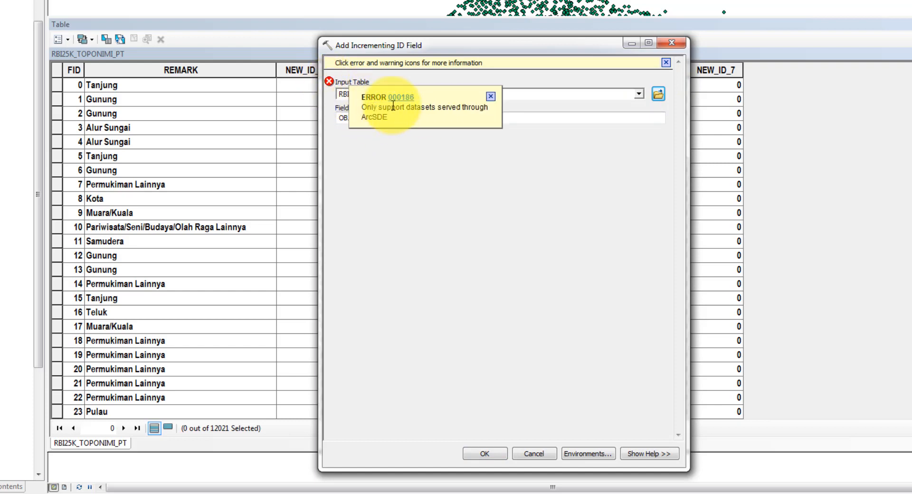
left_click(491, 96)
left_click(670, 43)
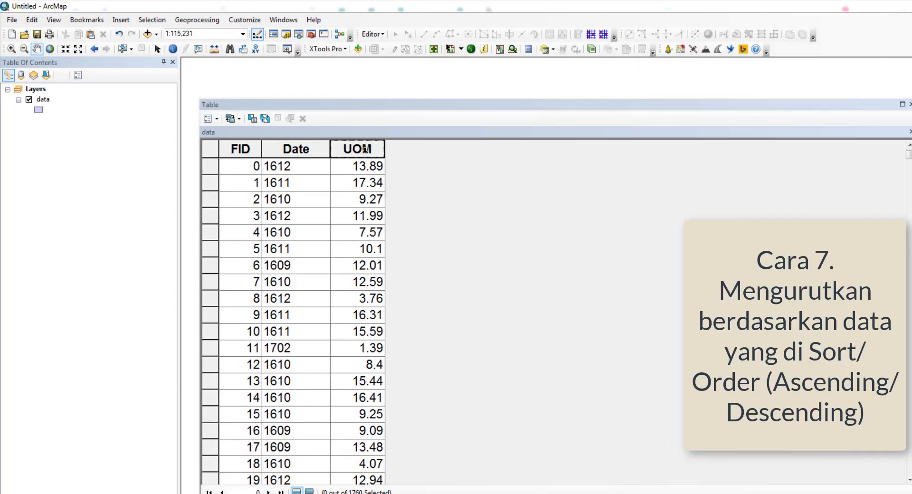
- Sort the data layer's attribute table by UOM, first ascending and finally descending
right_click(364, 149)
left_click(375, 155)
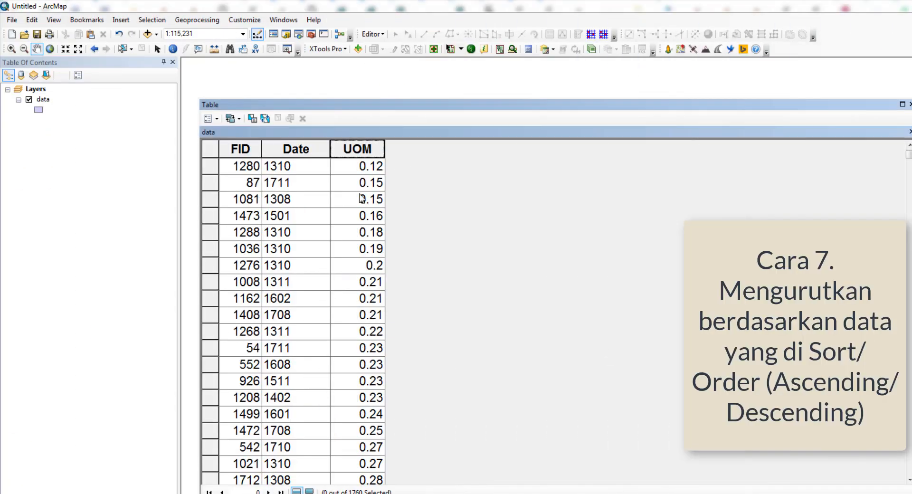
right_click(368, 147)
left_click(406, 166)
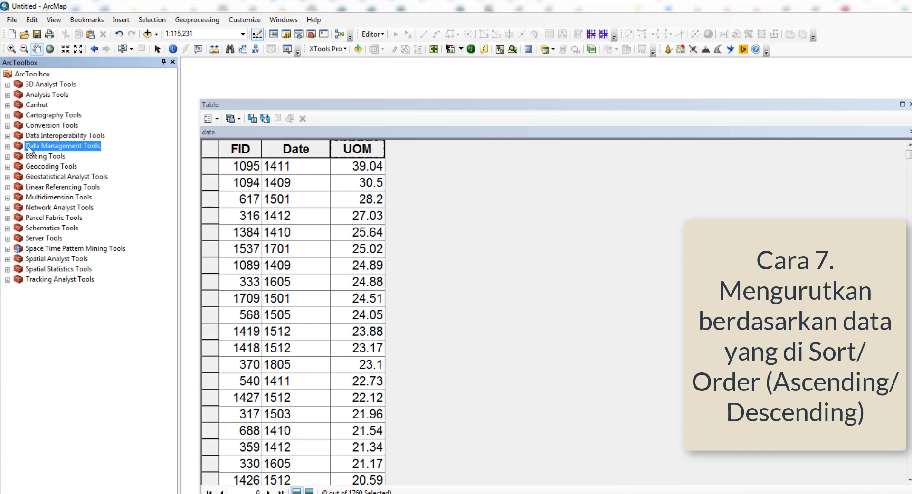
- Set up the Data Management Sort tool with data as input and data_urutkan_berdasar_luas in the Toponimi Lombok folder as output
left_click(8, 146)
left_click(47, 249)
left_click(21, 249)
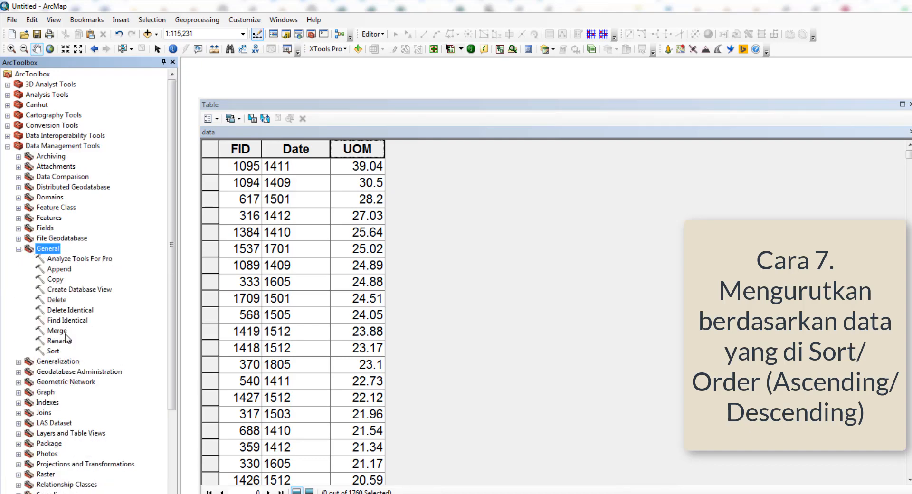
left_click(57, 352)
right_click(56, 351)
left_click(88, 357)
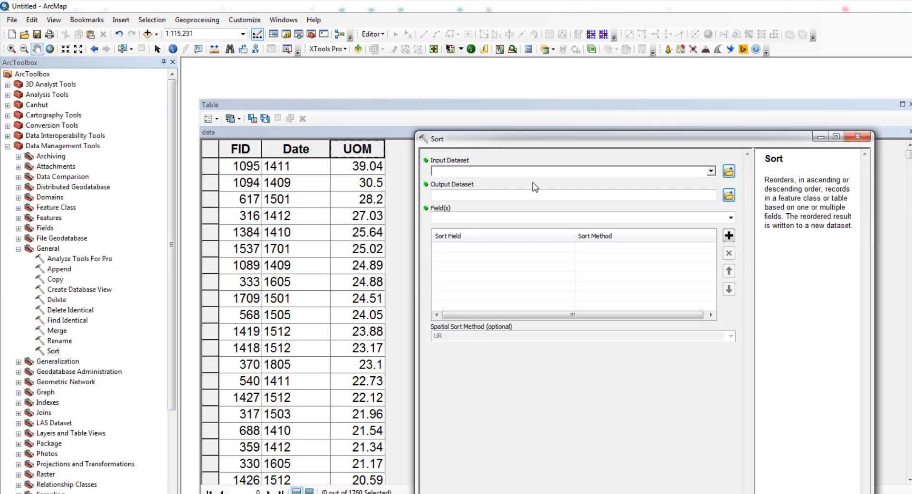
left_click(711, 171)
left_click(463, 183)
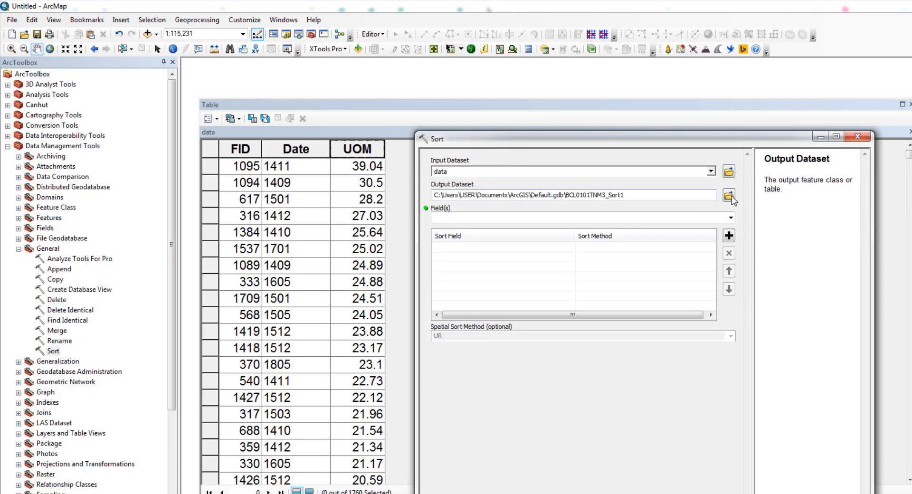
left_click(728, 195)
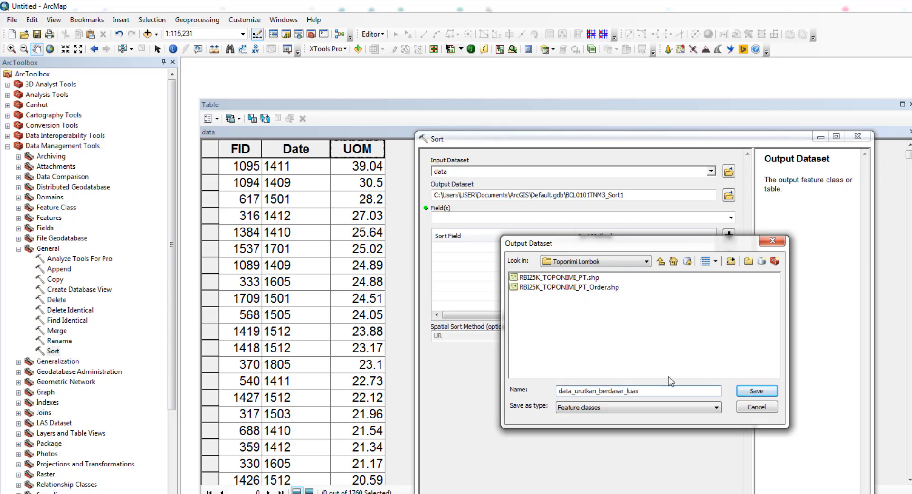
left_click(739, 395)
- Set UOM as the sort field with the DESCENDING method and run the Sort tool
left_click(730, 217)
left_click(464, 246)
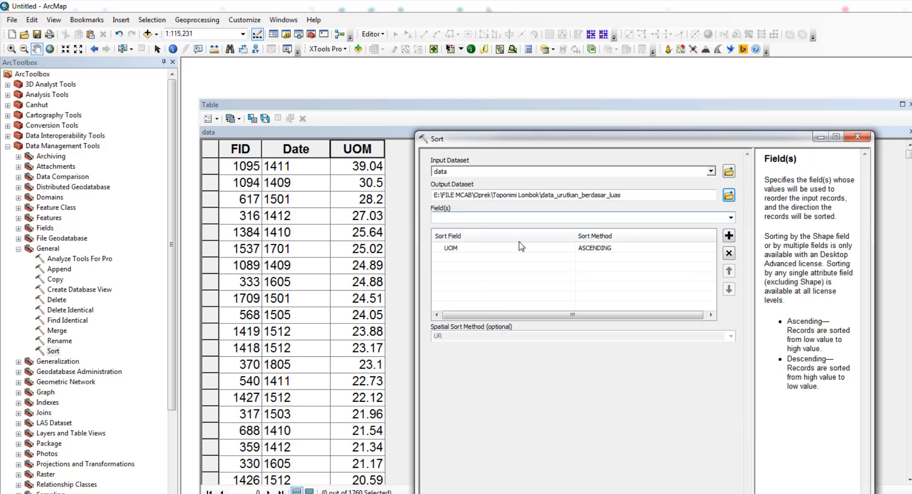
left_click(711, 251)
left_click(712, 252)
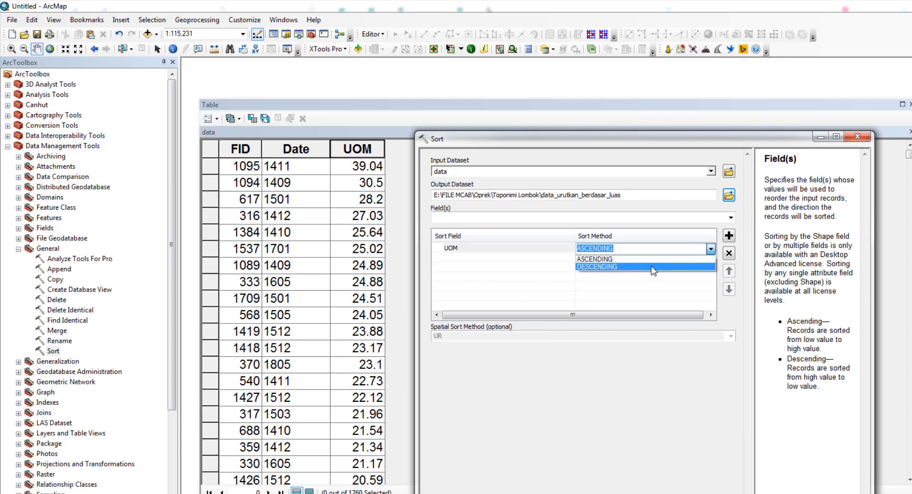
left_click(652, 267)
left_click(583, 493)
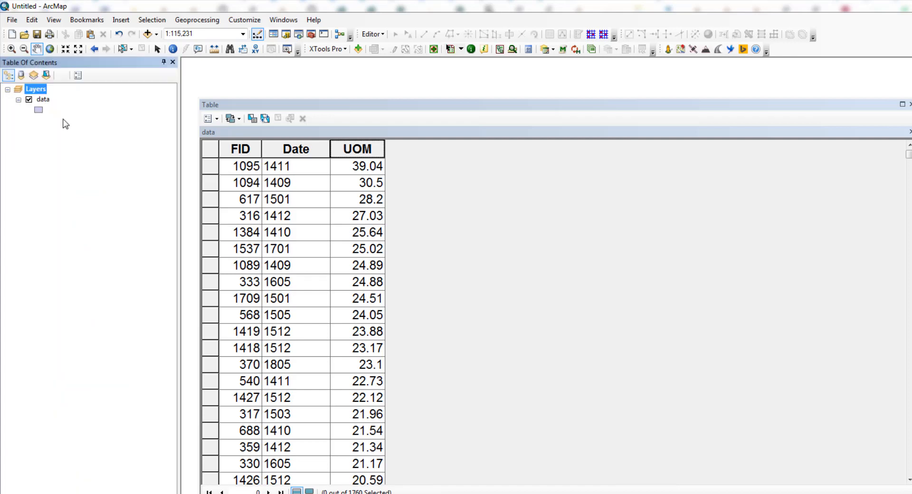
- Add the sorted data_urutkan_berdasar_luas dataset from E:\FILE MCAB\Oprek\Toponimi Lombok to the map
left_click(147, 34)
left_click(547, 226)
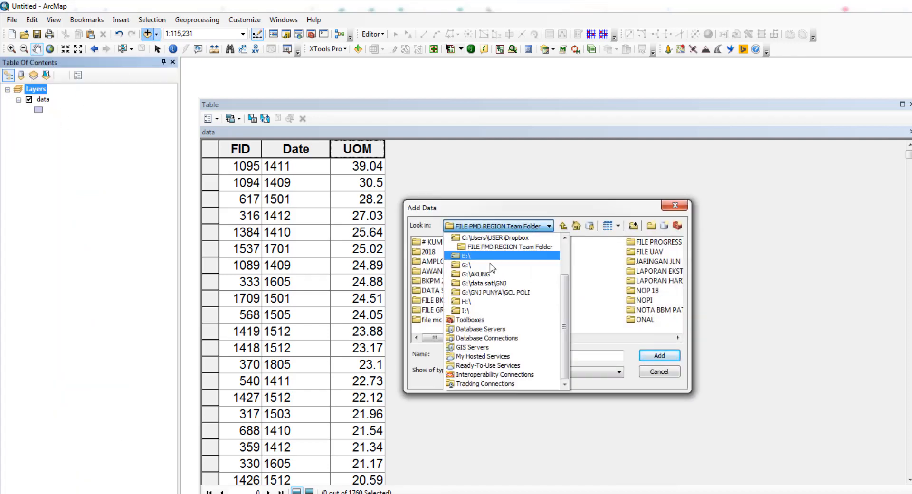
left_click(475, 263)
scroll(513, 271, "down", 2)
scroll(475, 281, "down", 2)
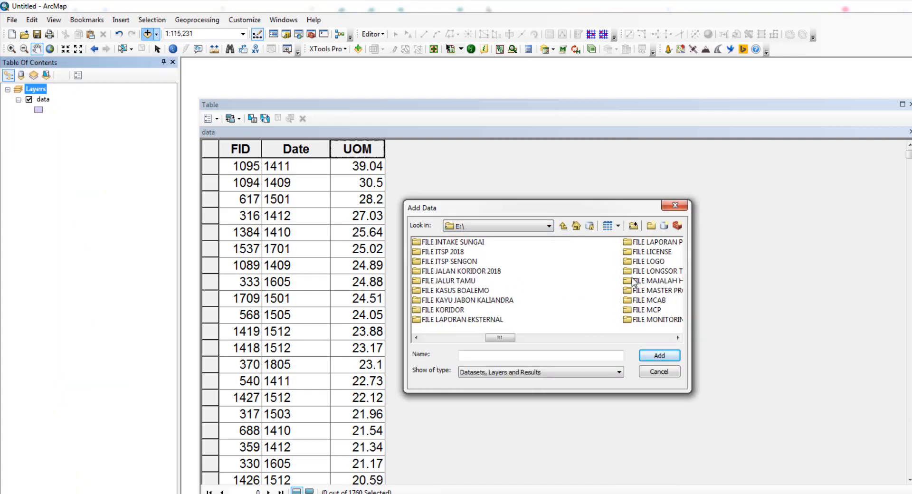
double_click(645, 296)
scroll(599, 275, "down", 2)
double_click(577, 251)
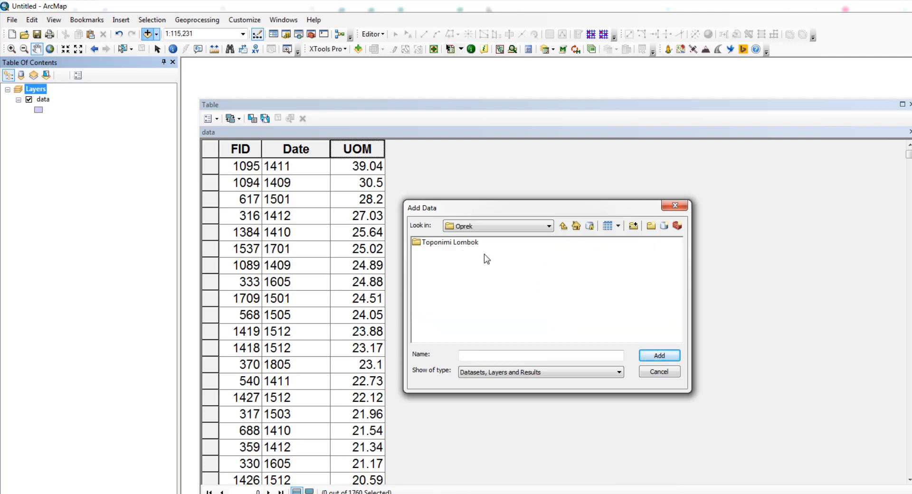
double_click(442, 242)
left_click(468, 243)
left_click(659, 356)
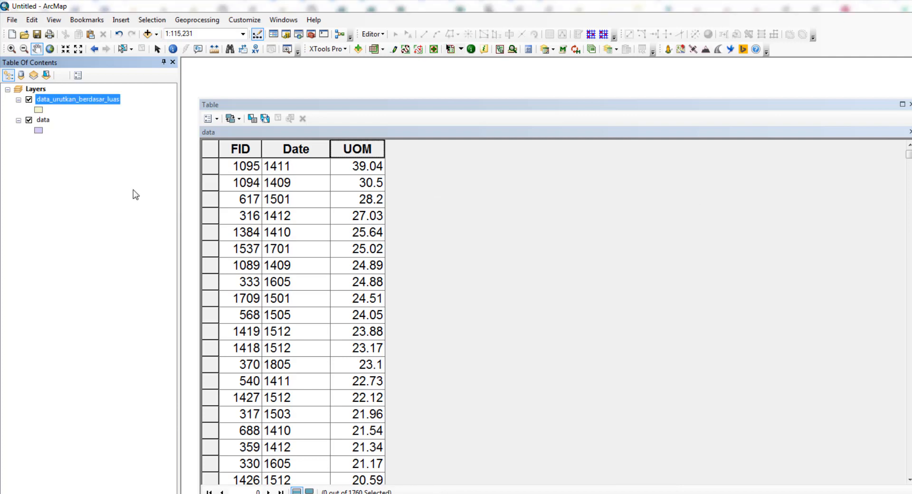
- Open the data_urutkan_berdasar_luas attribute table, enlarge its text, and check the FID order by sorting UOM ascending and descending
right_click(100, 101)
left_click(192, 157)
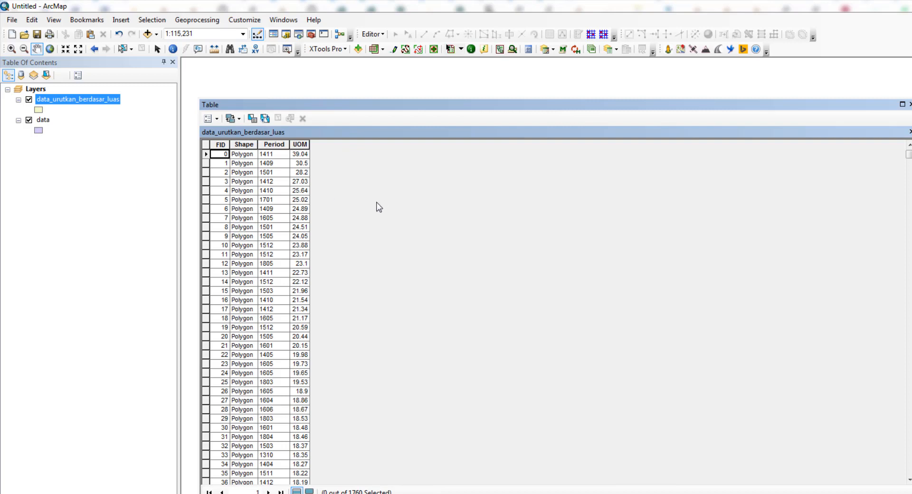
scroll(379, 206, "up", 2)
left_click(370, 159)
scroll(461, 183, "up", 1)
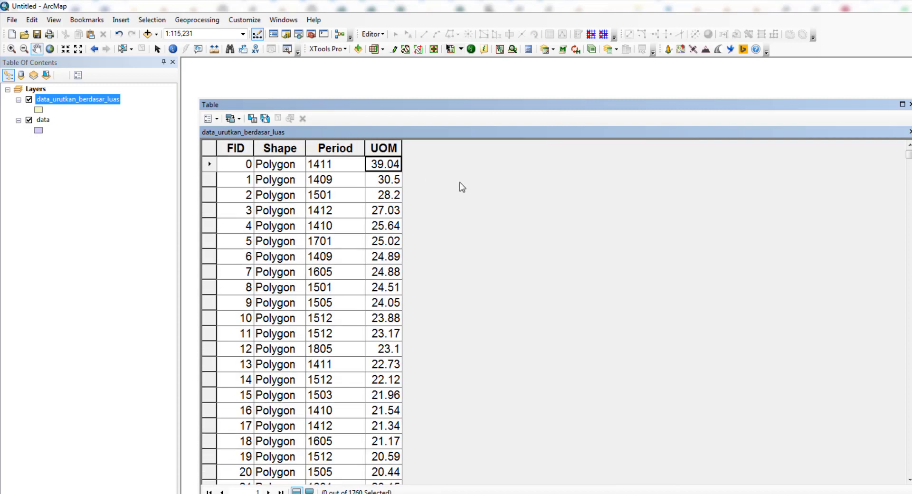
left_click(386, 211)
double_click(384, 148)
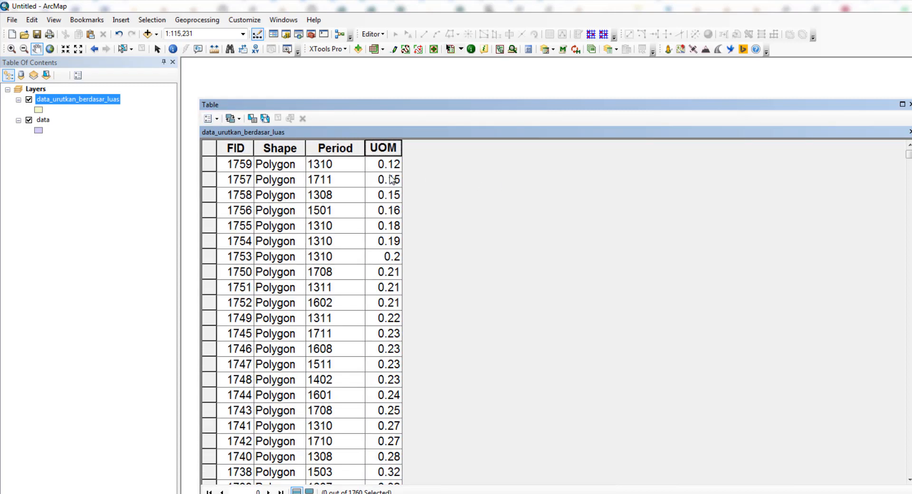
double_click(384, 149)
- Add an integer field named NEW_ID to the data_urutkan_berdasar_luas table and narrow the existing columns
left_click(209, 119)
left_click(238, 198)
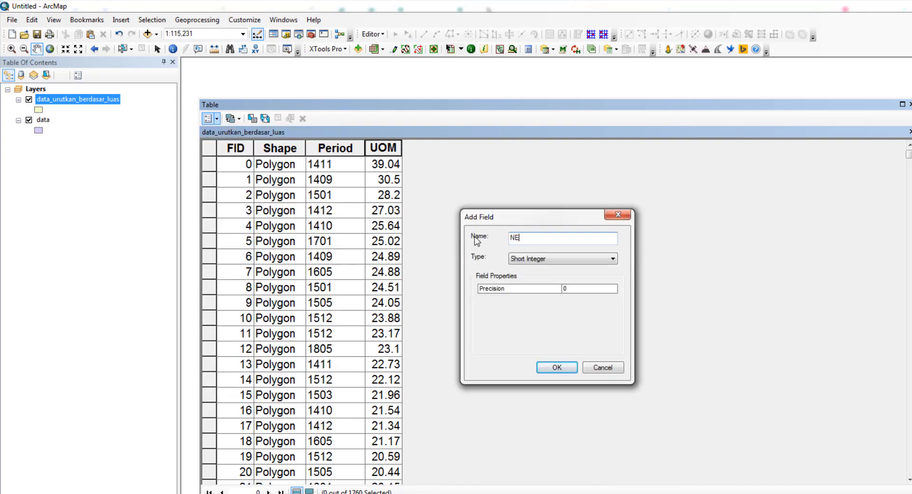
left_click(547, 261)
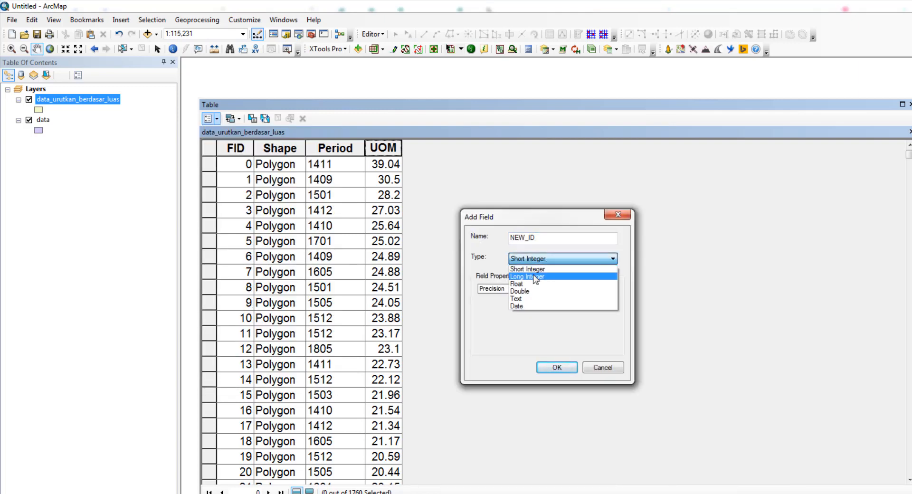
left_click(554, 268)
left_click(555, 367)
left_click_drag(316, 148, 297, 148)
- Calculate the NEW_ID field as [FID] + 1 with the Field Calculator's VB Script parser
left_click(454, 149)
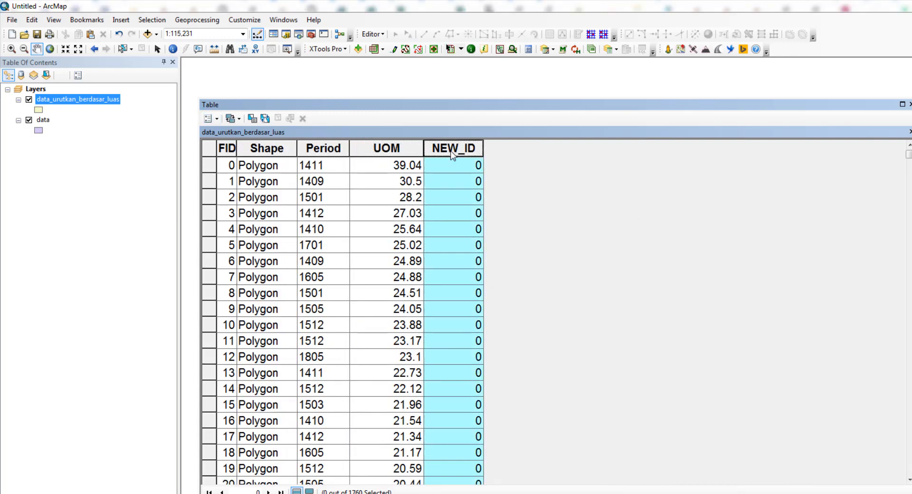
right_click(454, 149)
left_click(500, 225)
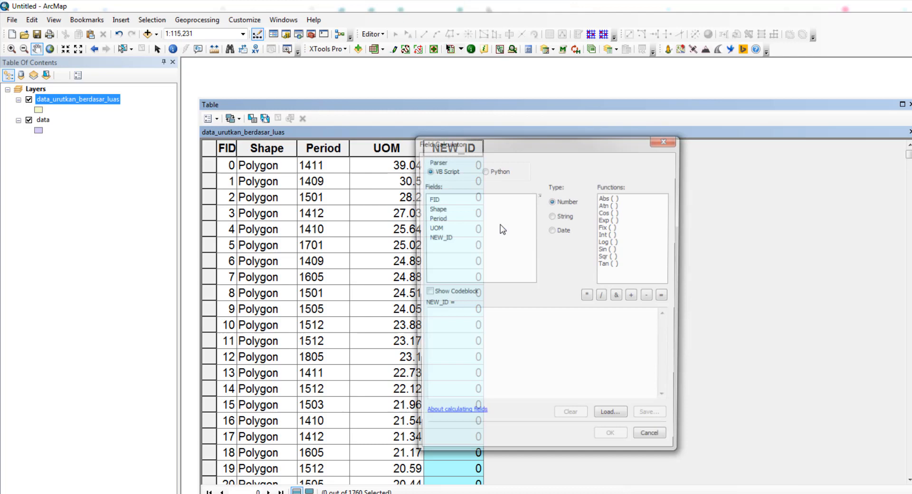
double_click(431, 198)
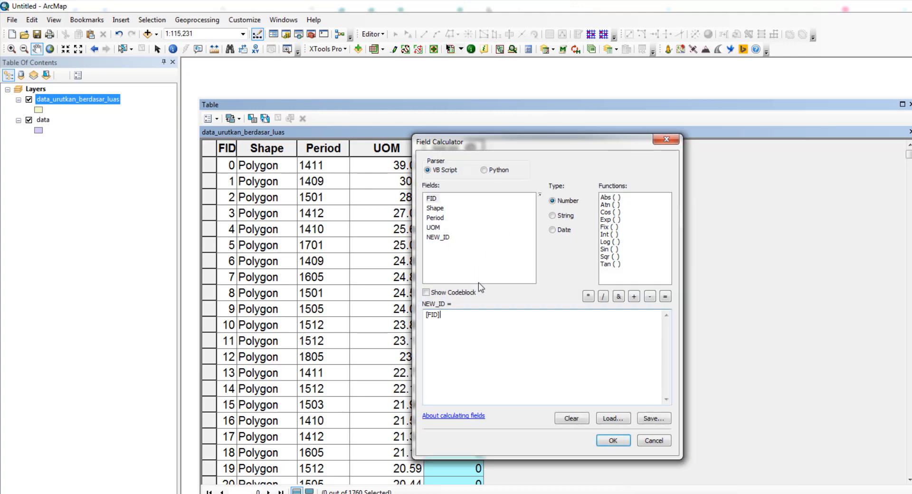
left_click(606, 440)
- Examine the NEW_ID numbering record by record against the descending UOM values
left_click(466, 201)
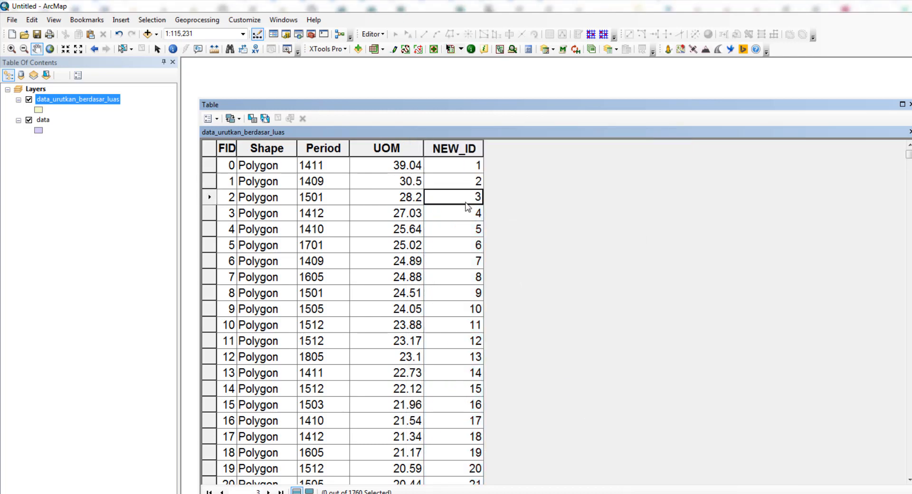
key("Down")
key("Down")
key("Down")
key("Down")
key("Down")
key("Down")
key("Down")
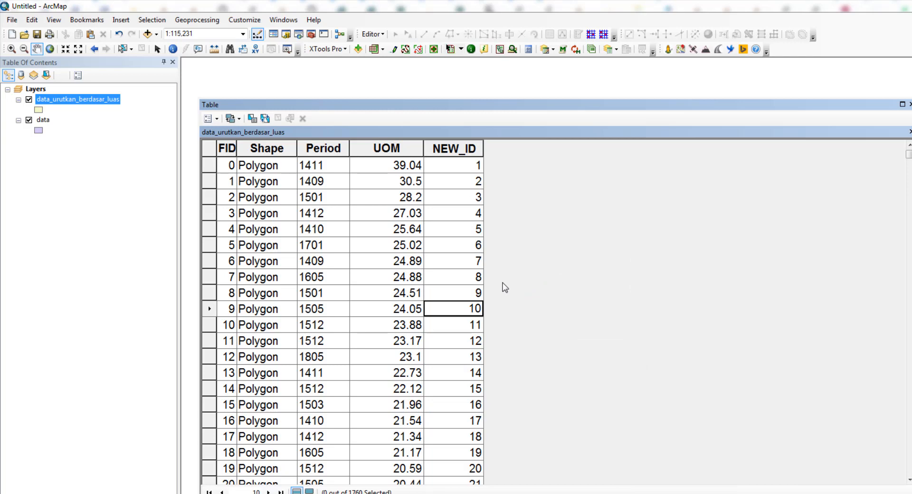
- Set up an XTools Pro Sort Features/Records operation on data_urutkan_berdasar_luas with output shapefile data_urutkan_berdasar_luas_KECIL
left_click(323, 49)
mouse_move(389, 104)
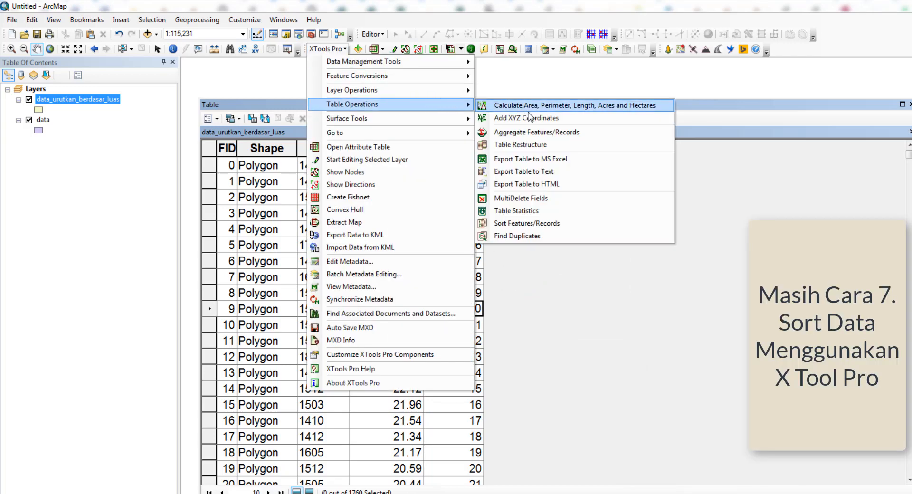
left_click(587, 229)
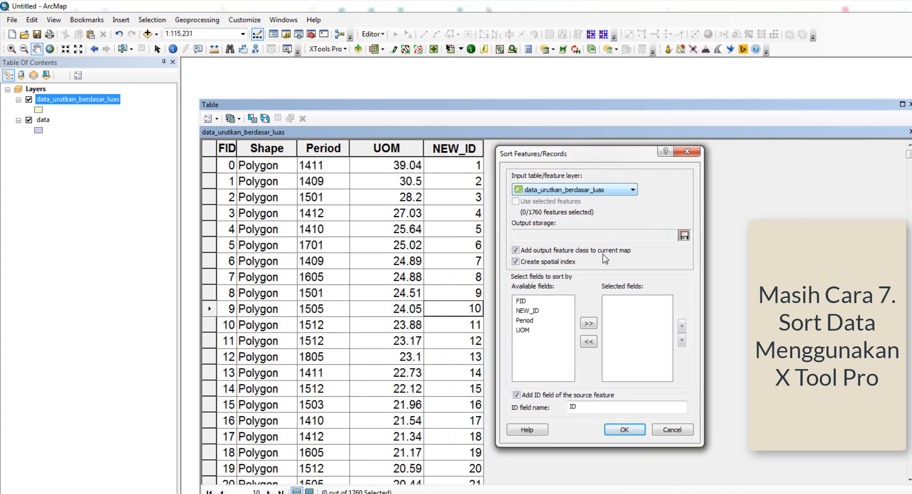
left_click(684, 236)
left_click(556, 242)
left_click(595, 356)
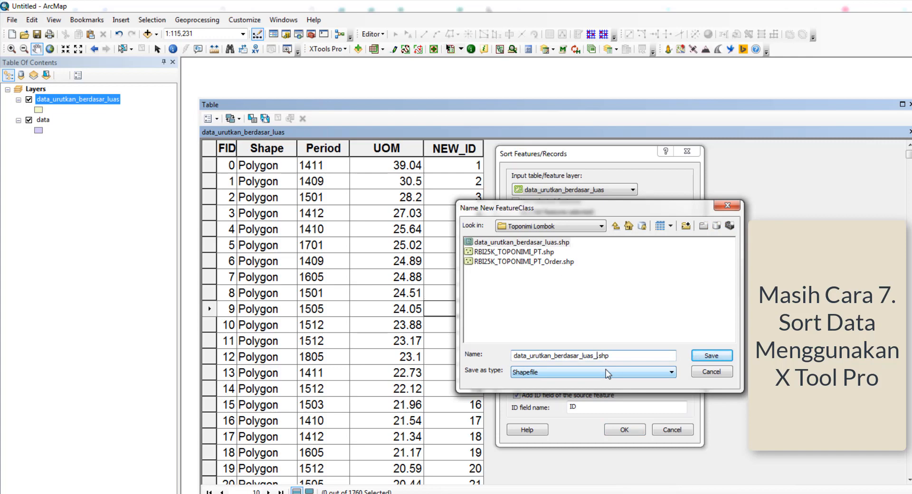
type("_KECIL")
key("Return")
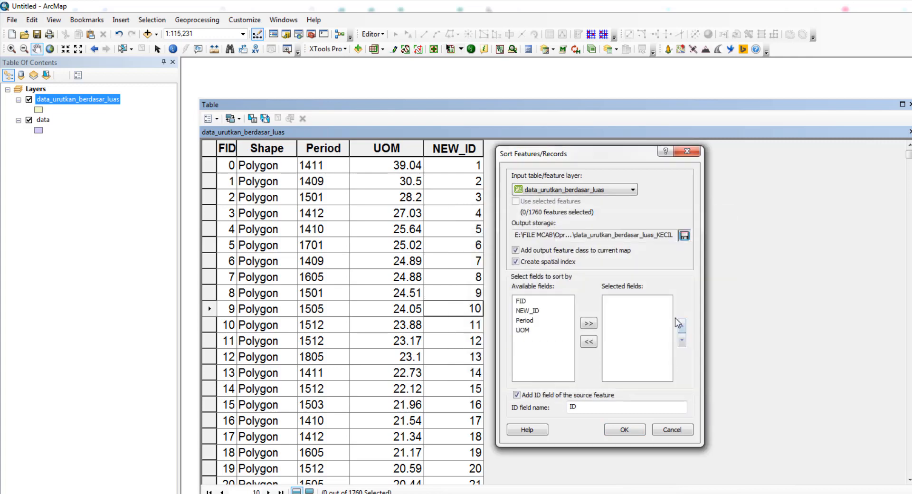
- Choose UOM as the sort field in ascending order and run the feature sort
left_click(523, 330)
left_click(588, 324)
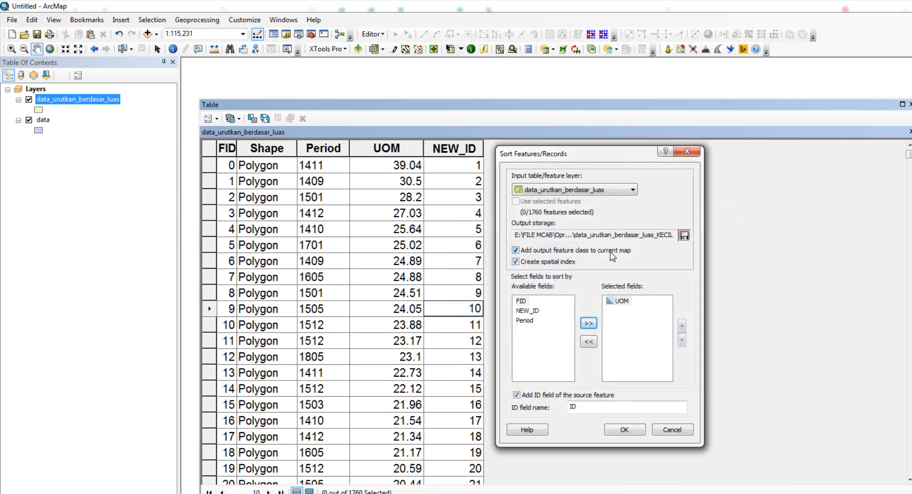
right_click(610, 302)
left_click(620, 375)
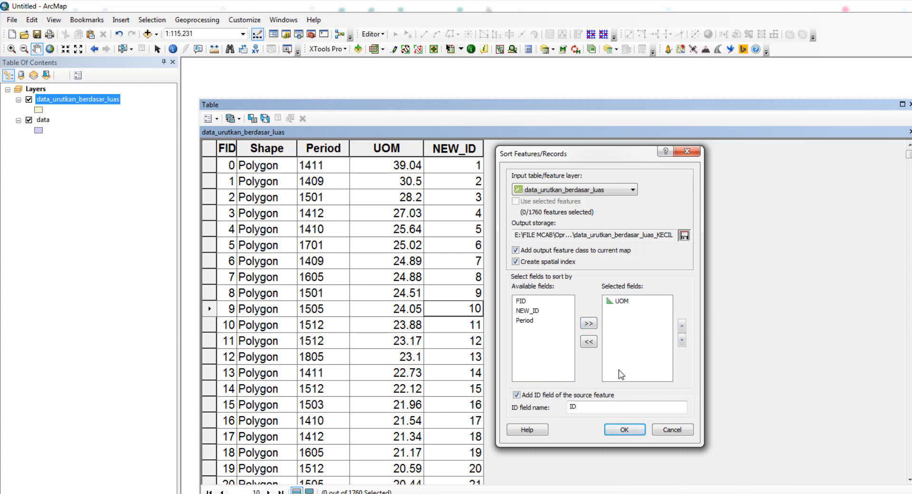
left_click(623, 430)
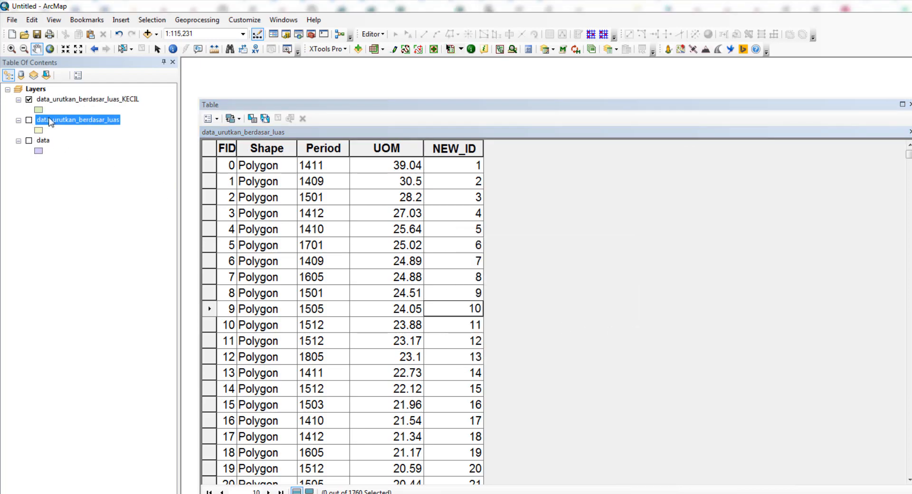
- Open the data_urutkan_berdasar_luas_KECIL attribute table and widen its ID column
right_click(75, 99)
left_click(119, 153)
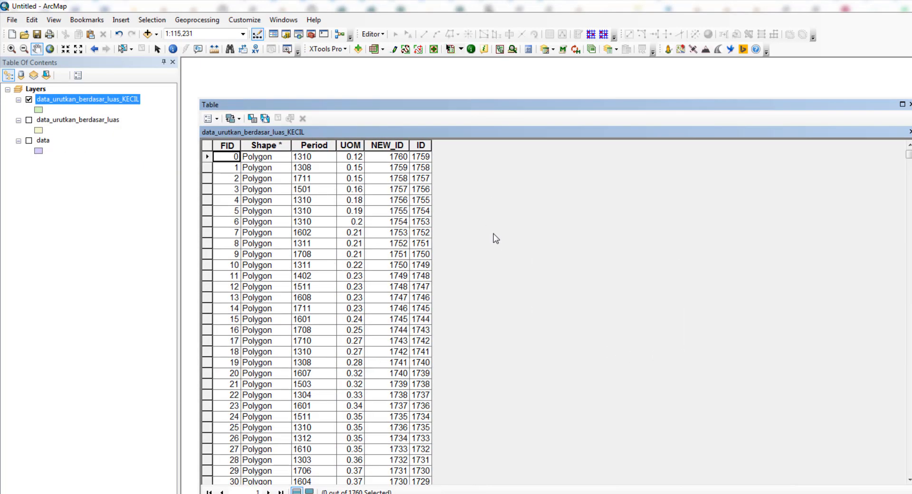
mouse_move(430, 145)
left_mouse_down()
mouse_move(475, 145)
mouse_move(413, 145)
left_mouse_up()
left_click(441, 146)
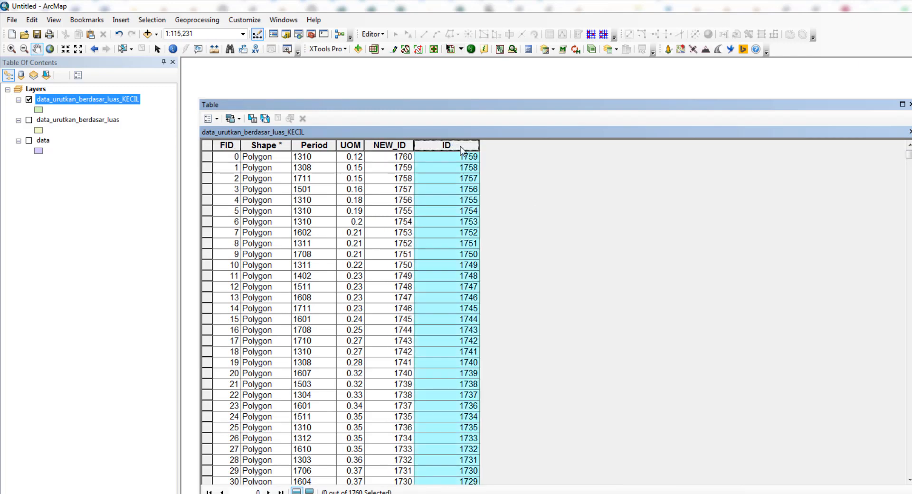
- Delete the NEW_ID and ID fields from the data_urutkan_berdasar_luas_KECIL table
left_click(395, 146)
right_click(394, 146)
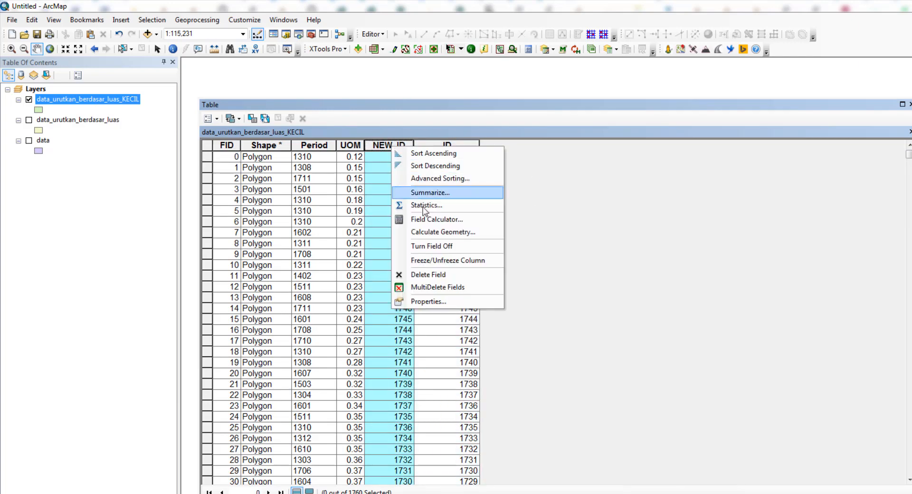
left_click(439, 275)
left_click(601, 349)
right_click(409, 145)
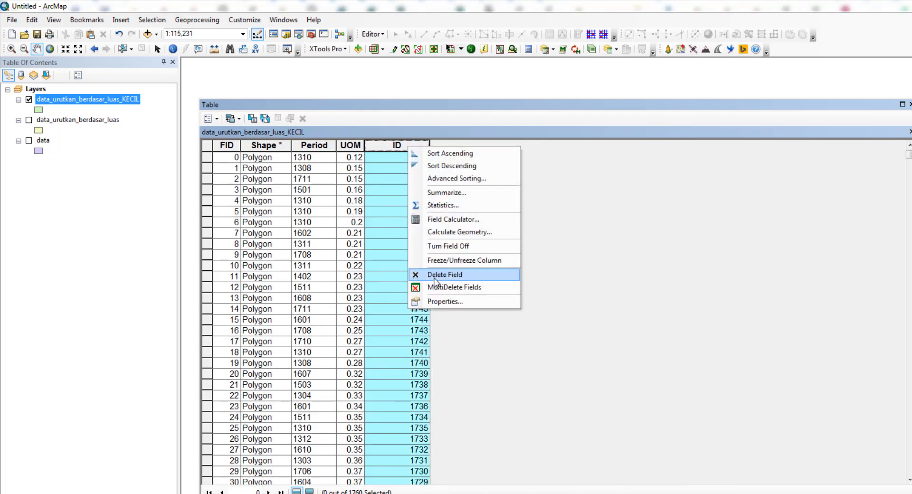
left_click(434, 276)
left_click(589, 350)
- Add a Short Integer field named NEW_ID to the data_urutkan_berdasar_luas_KECIL table and adjust the column widths
left_click(216, 118)
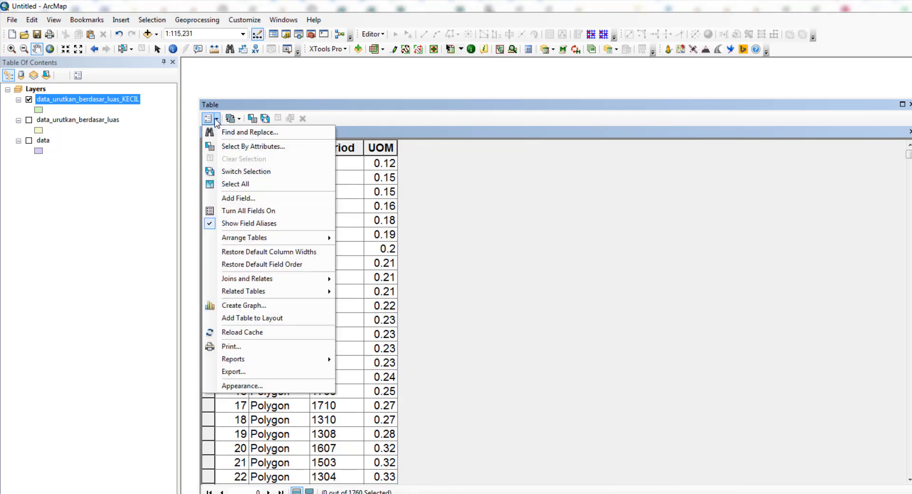
left_click(238, 198)
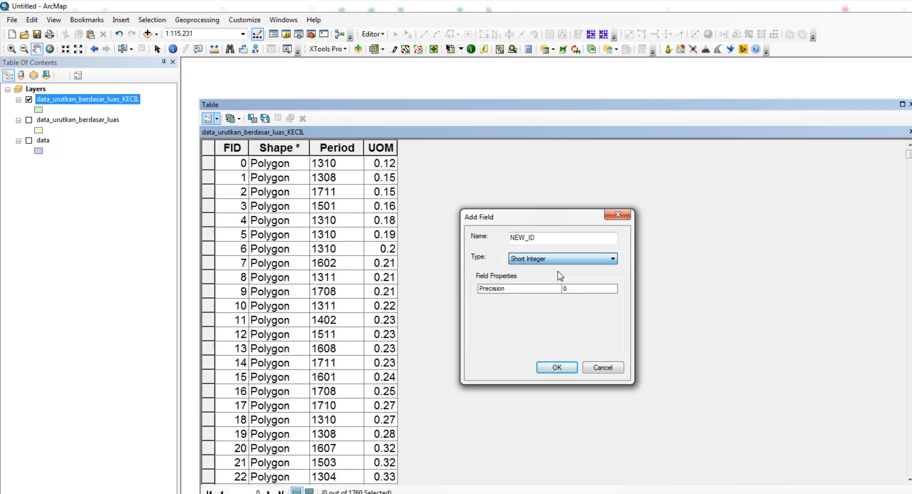
left_click(556, 367)
left_click_drag(322, 148, 361, 148)
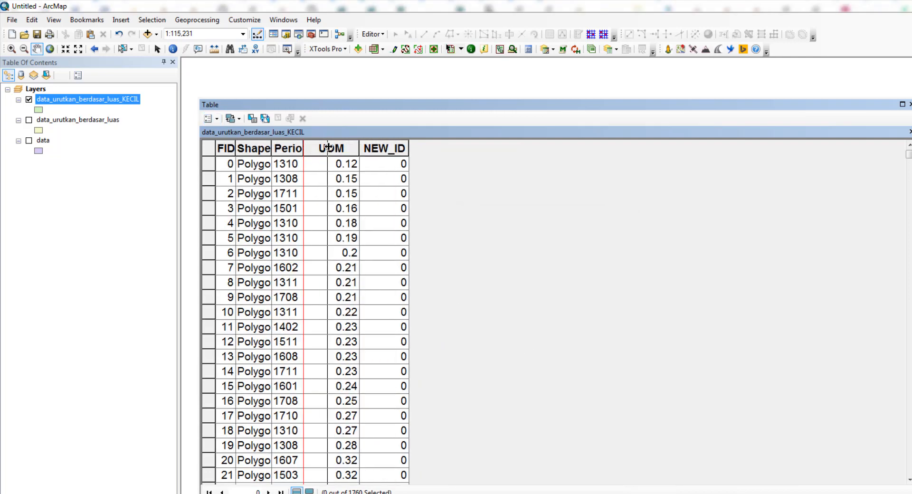
- Calculate the new NEW_ID field as [FID] + 1 with the VB Script parser in the Field Calculator
right_click(439, 148)
left_click(457, 227)
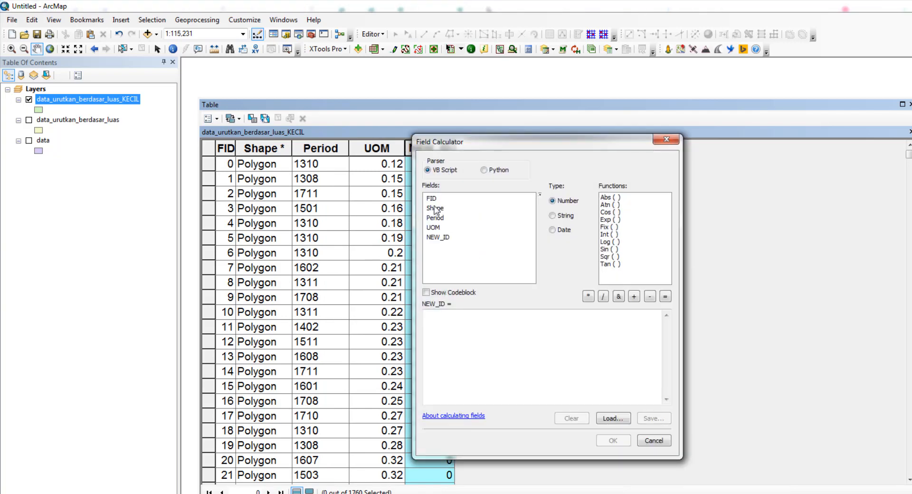
double_click(431, 198)
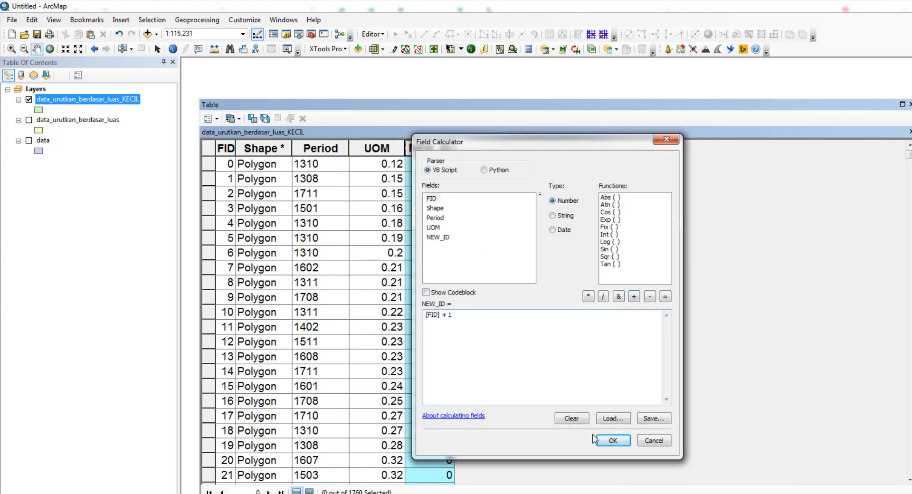
left_click(612, 441)
left_click(408, 165)
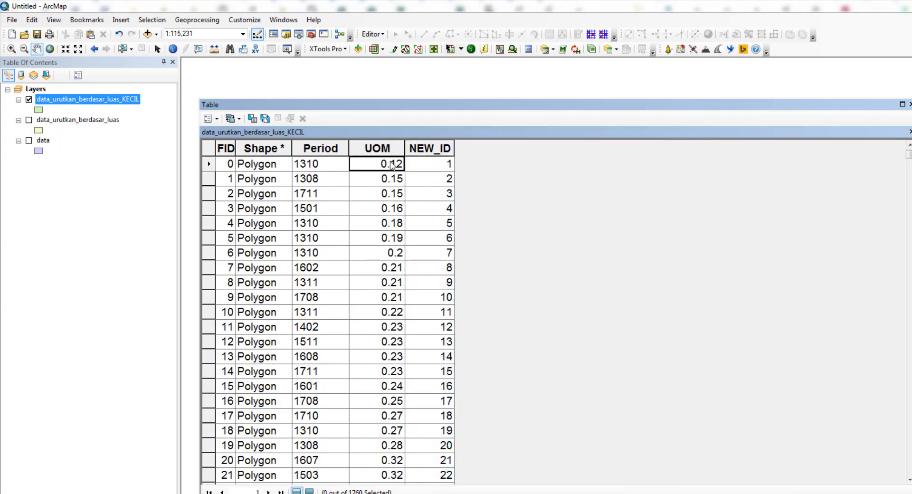